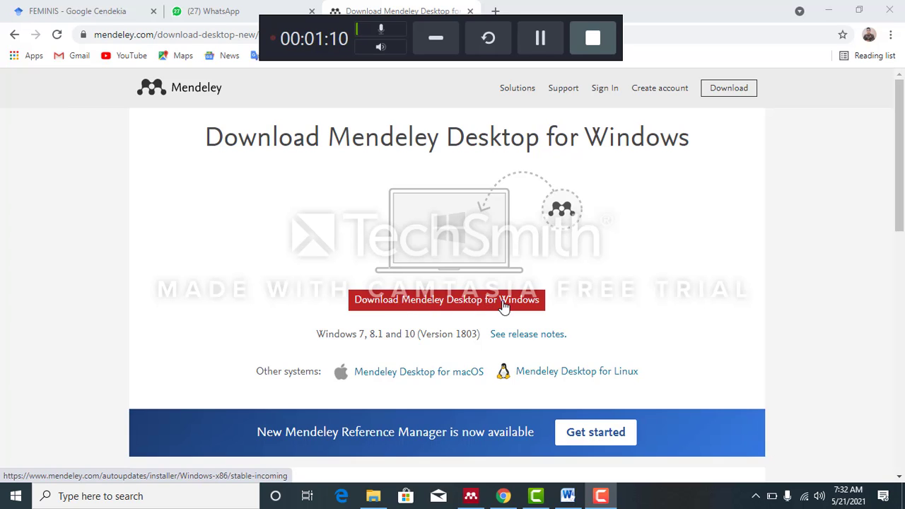
- Download the Mendeley Desktop installer for Windows from the Mendeley website
click(480, 311)
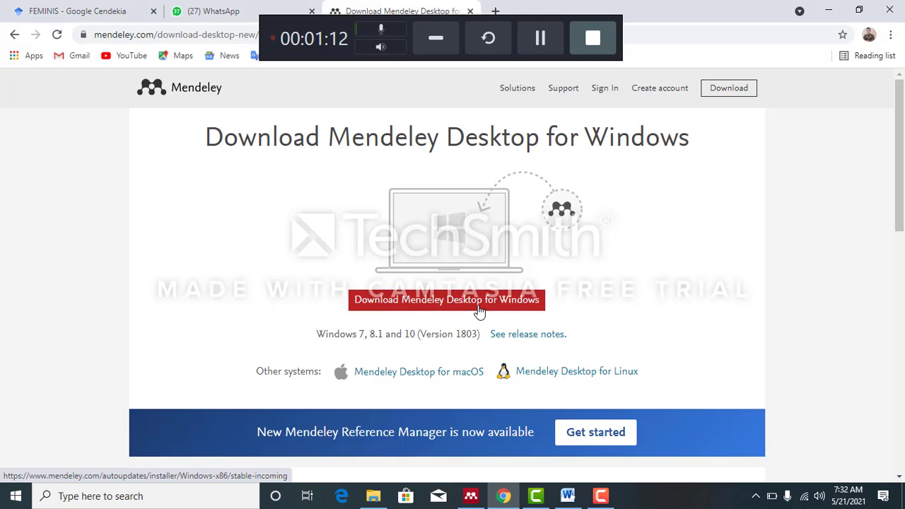
click(480, 311)
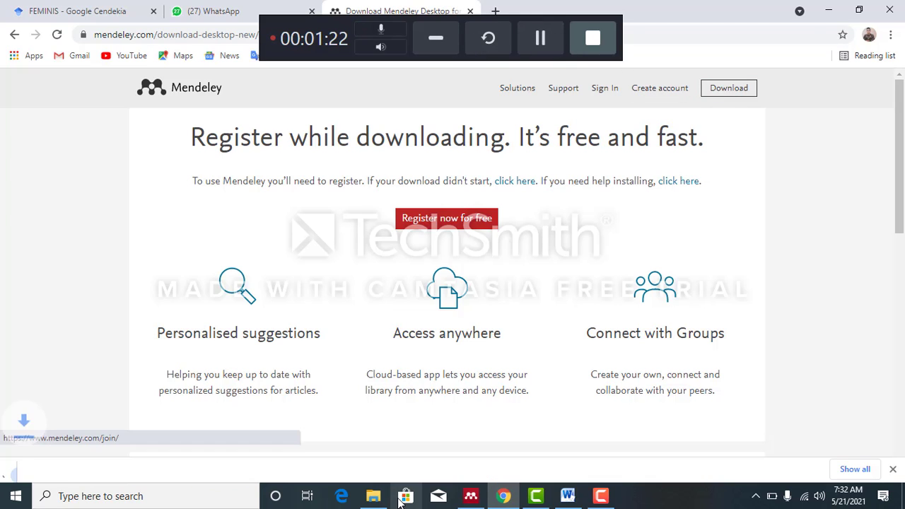
mouse_move(478, 504)
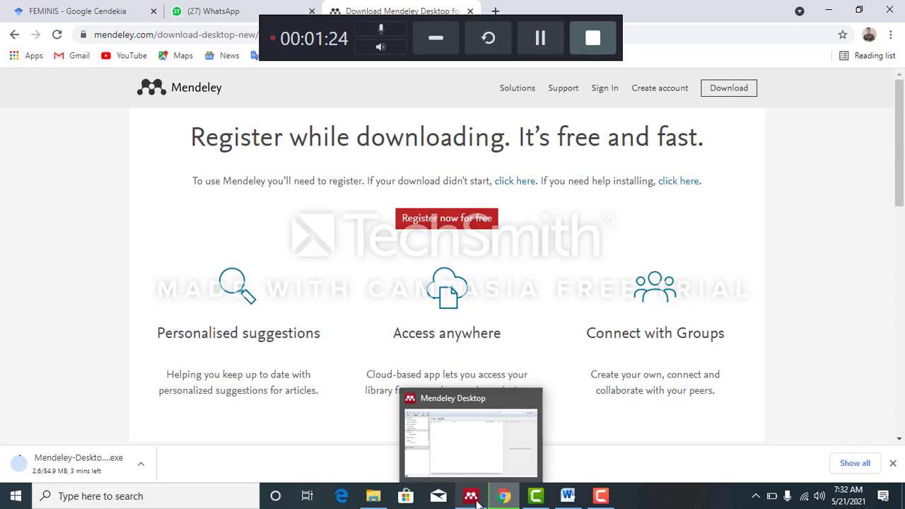
- Switch to Mendeley Desktop and create a folder named PENELITIAN in My Library
click(829, 14)
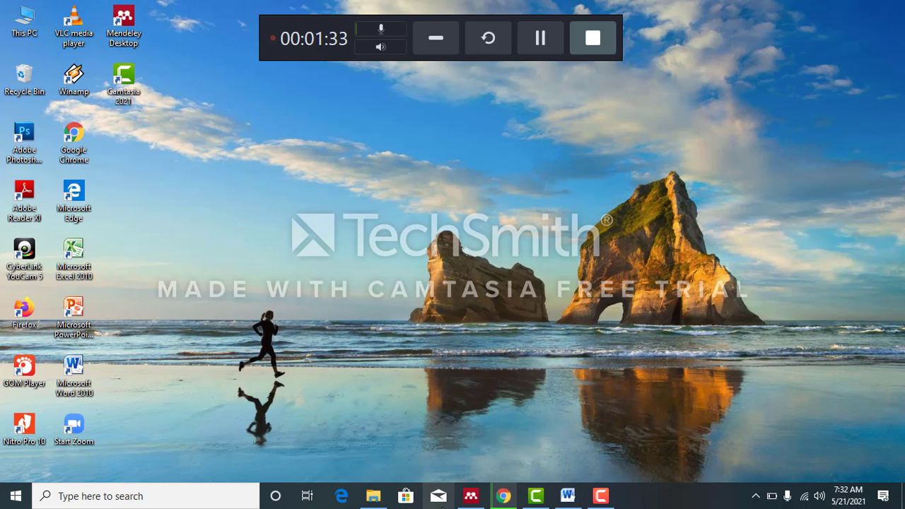
click(483, 505)
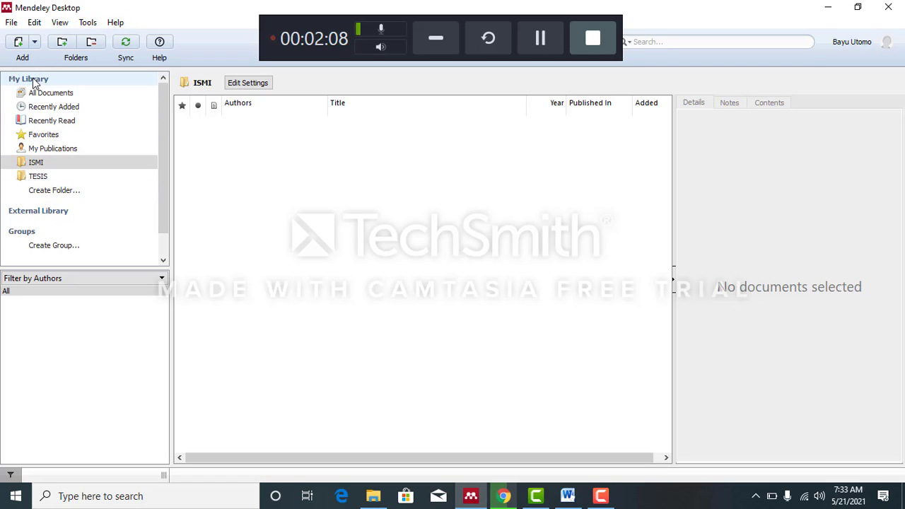
click(60, 192)
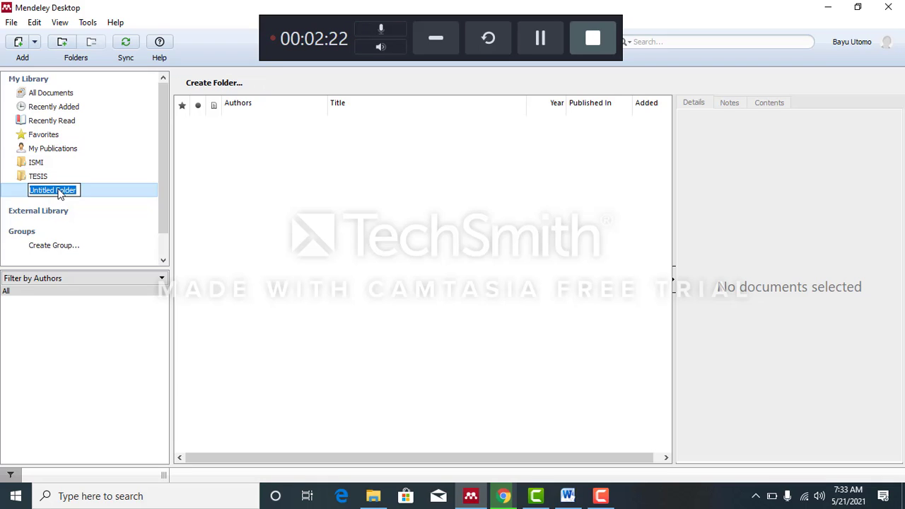
text(PENEL)
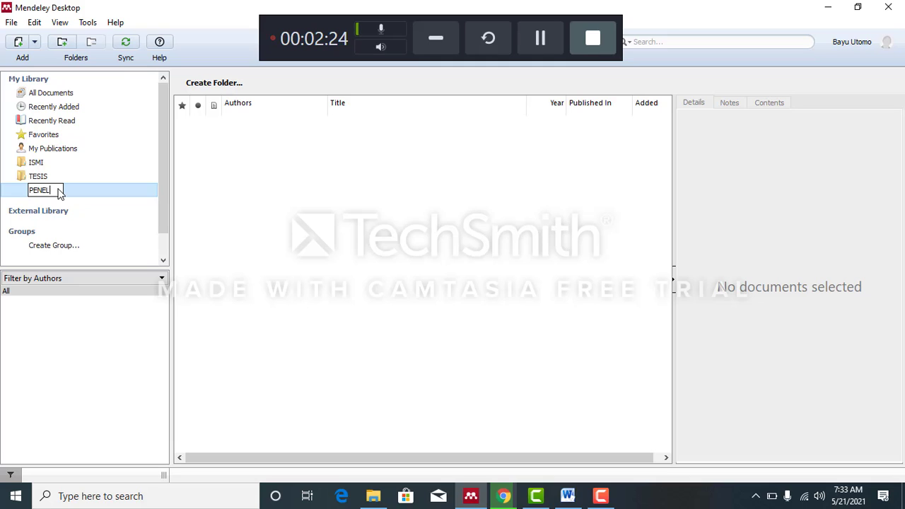
text(ITIAN)
key(Return)
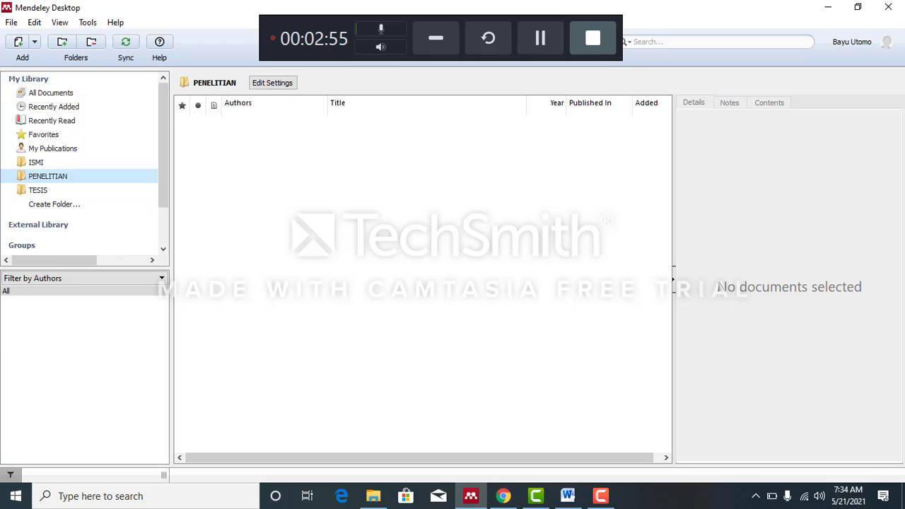
click(13, 26)
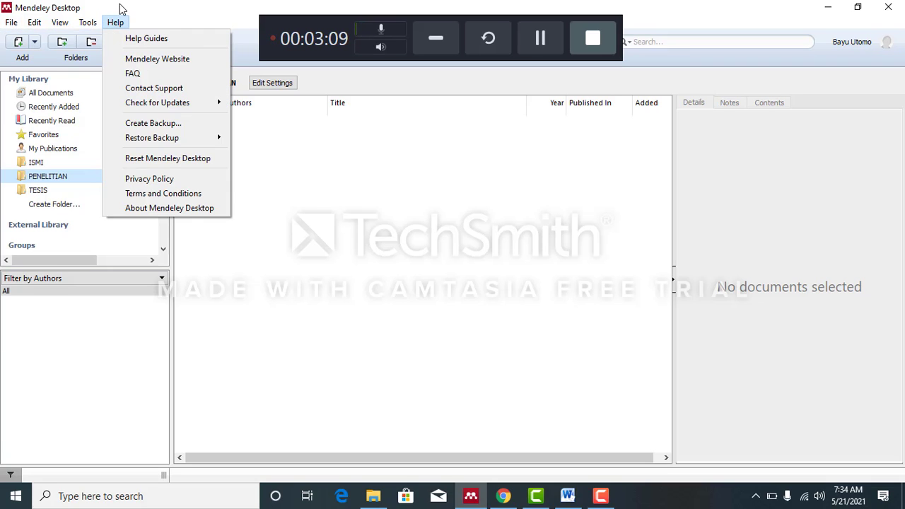
mouse_move(14, 22)
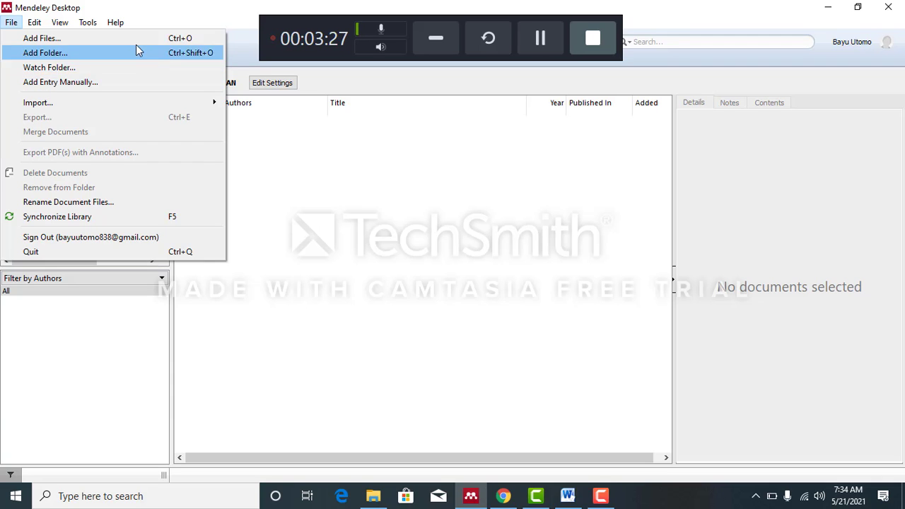
mouse_move(74, 24)
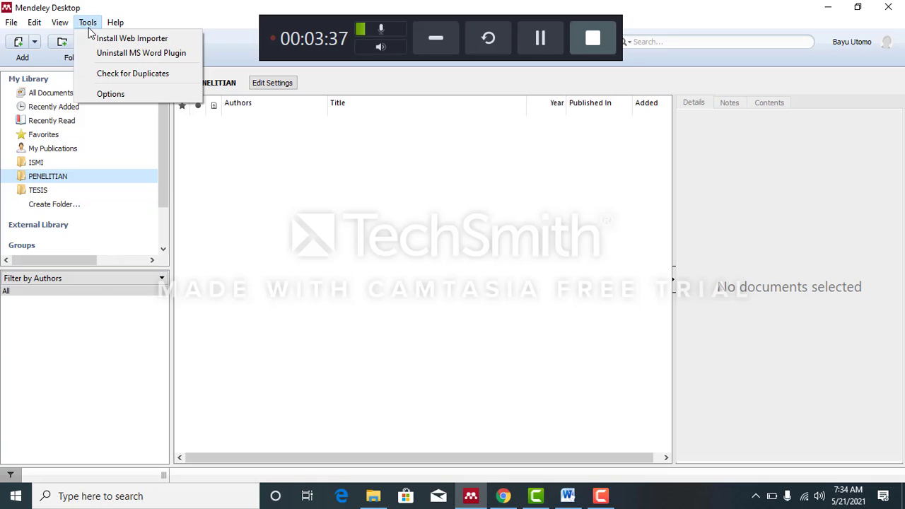
click(128, 56)
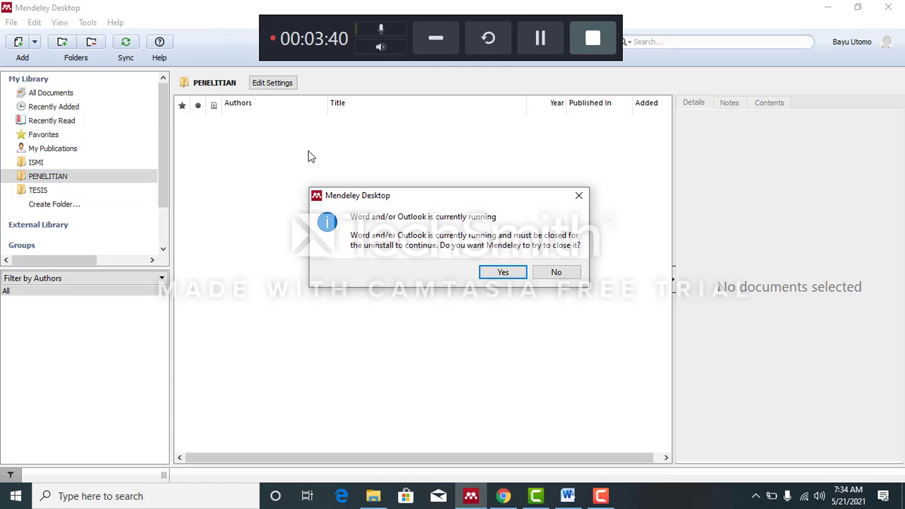
click(511, 274)
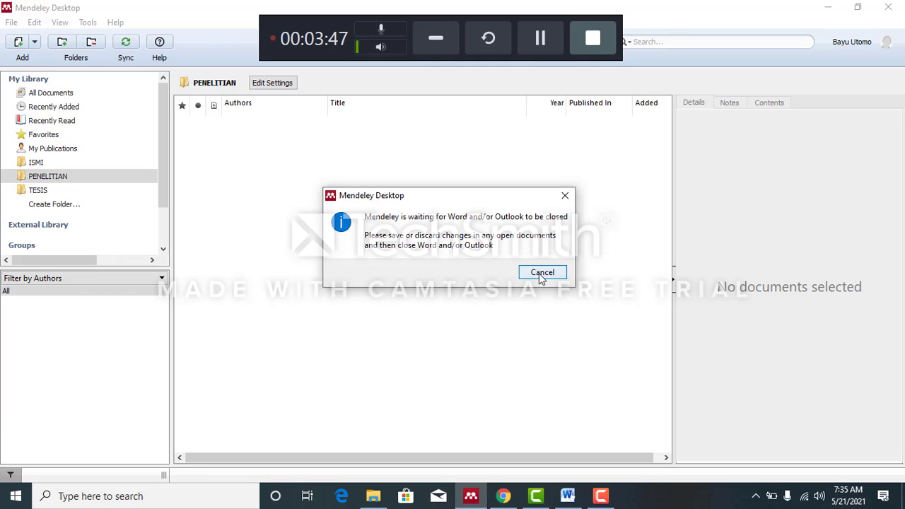
click(539, 274)
click(519, 269)
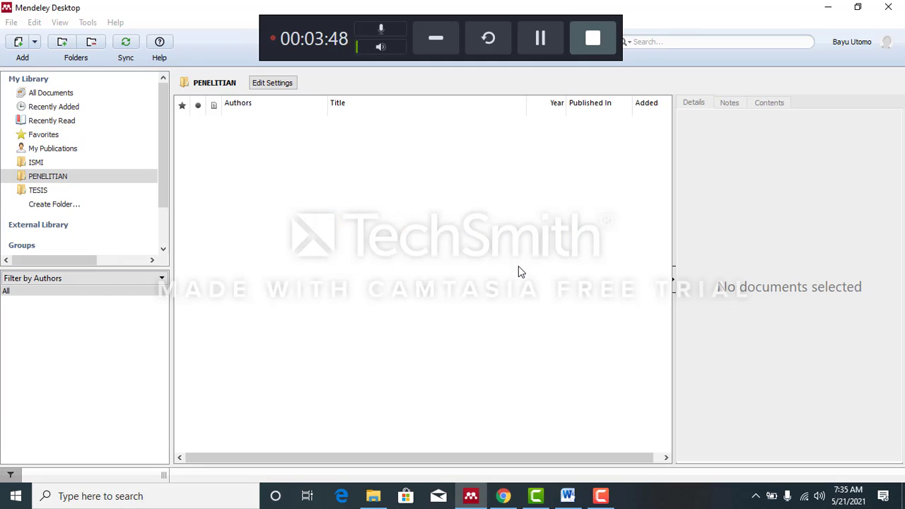
- Start the Web Importer installation from Mendeley Desktop and copy the address of the web page it opens
click(90, 23)
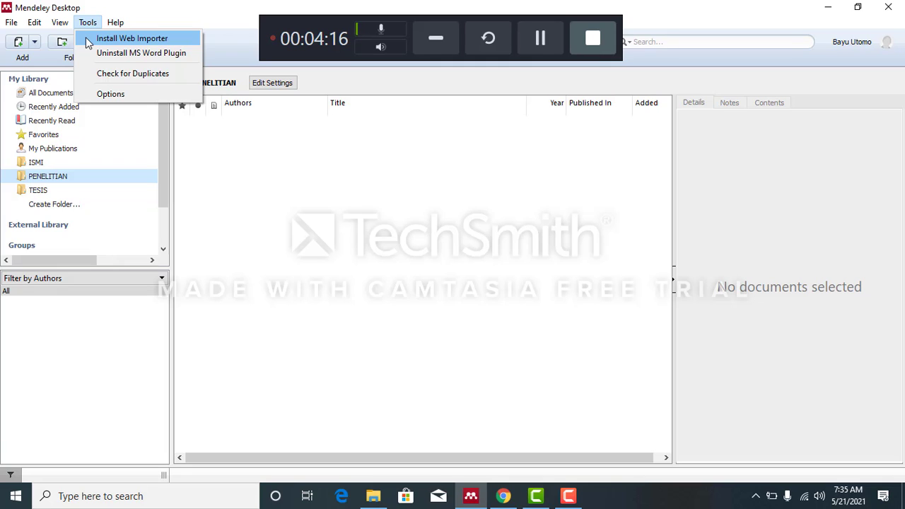
click(88, 44)
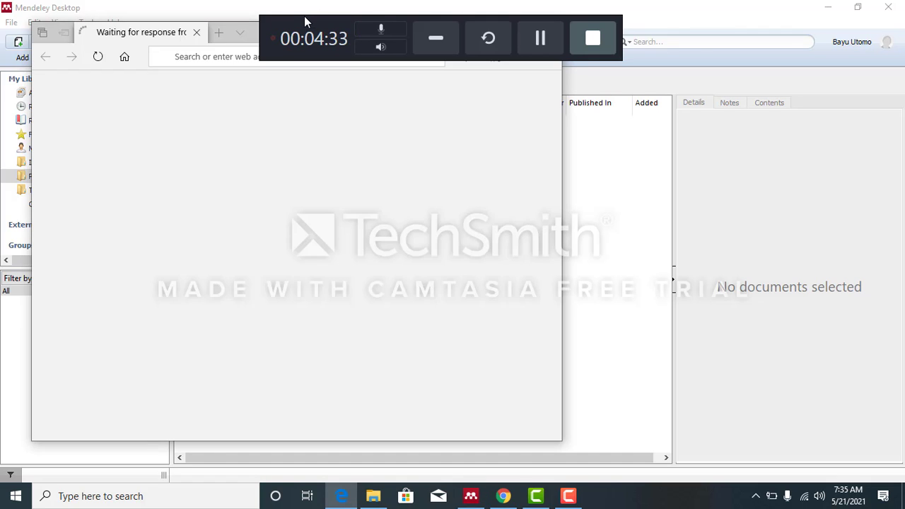
mouse_move(303, 20)
mouse_down()
mouse_move(622, 5)
mouse_move(557, 4)
mouse_move(598, 6)
mouse_up()
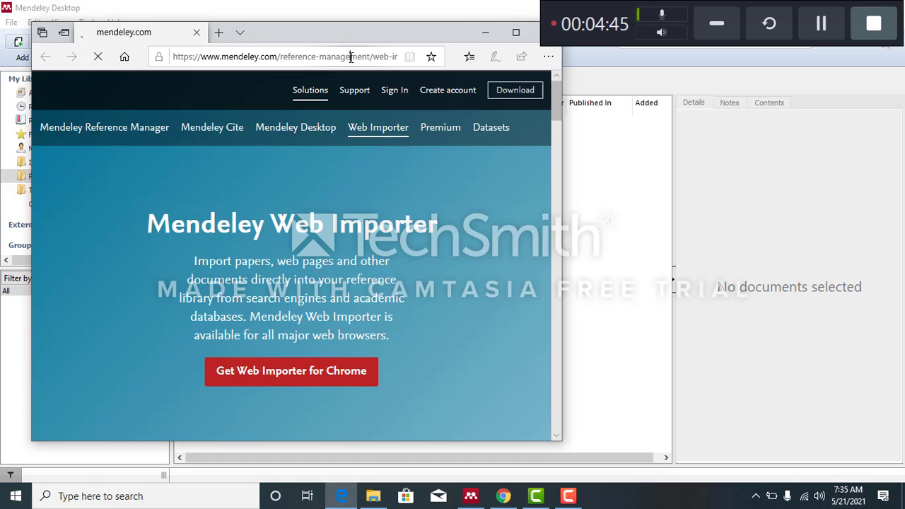
click(351, 57)
key(ctrl+c)
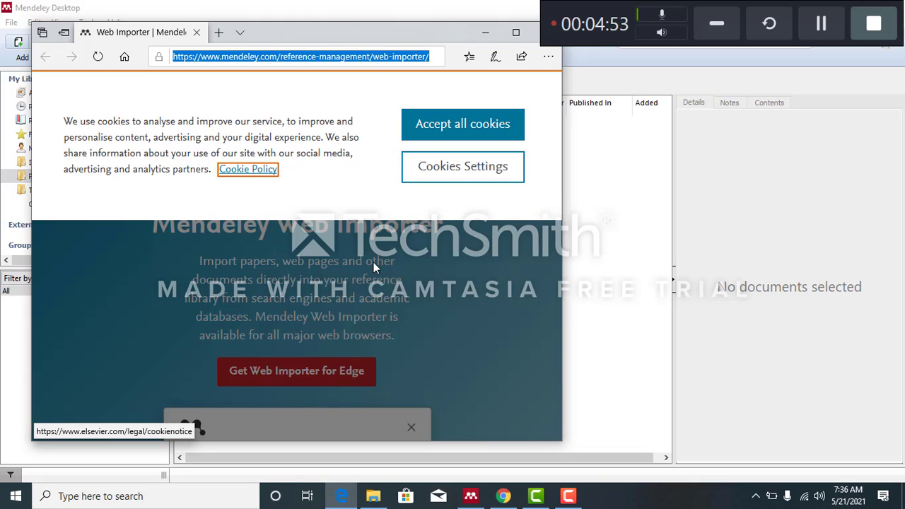
click(502, 498)
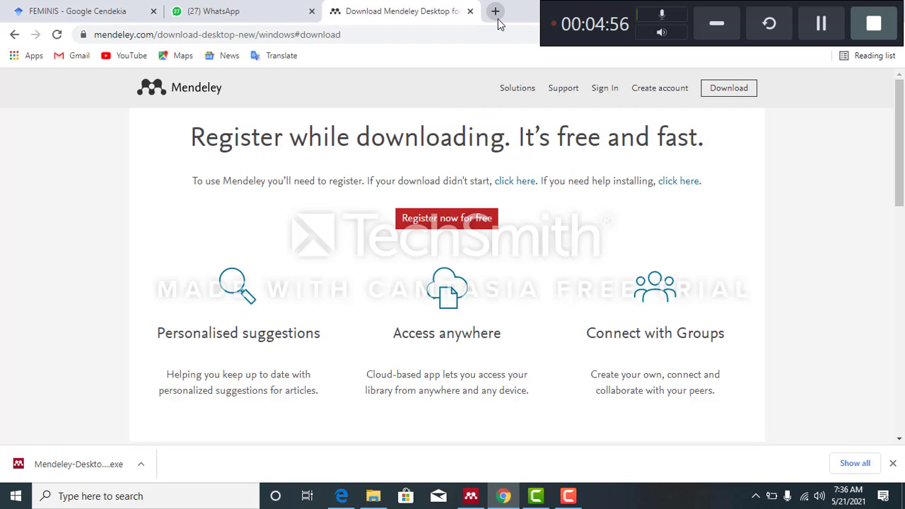
click(496, 12)
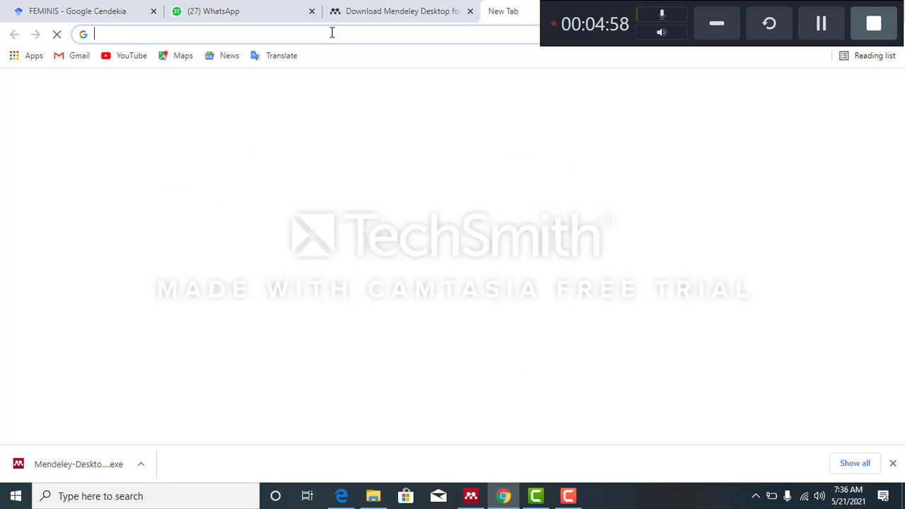
key(ctrl+v)
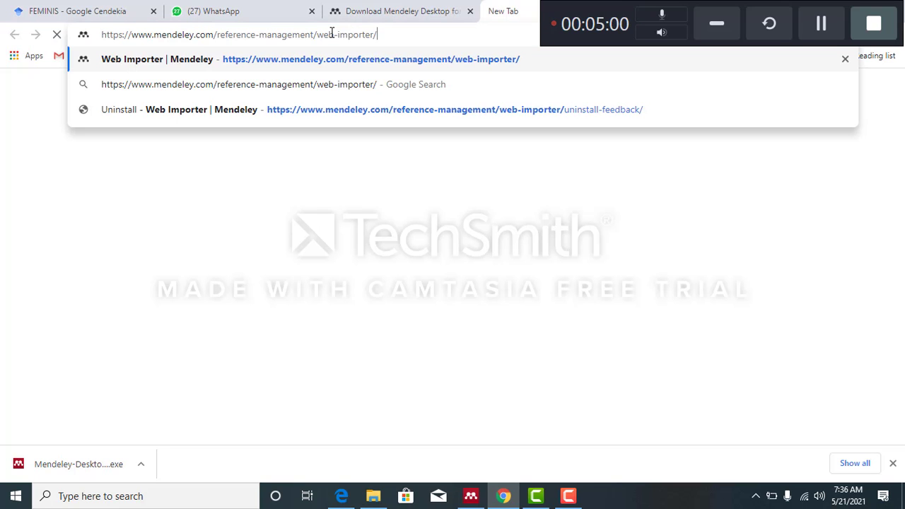
key(Return)
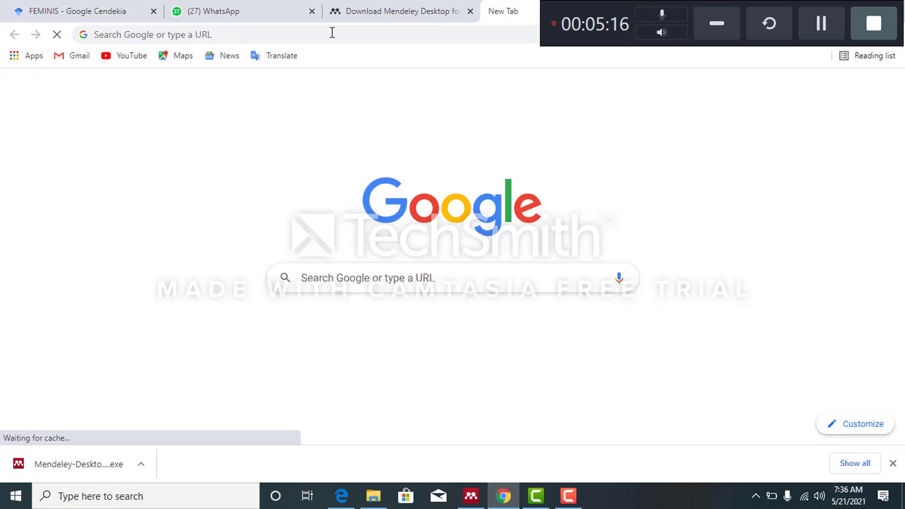
click(803, 6)
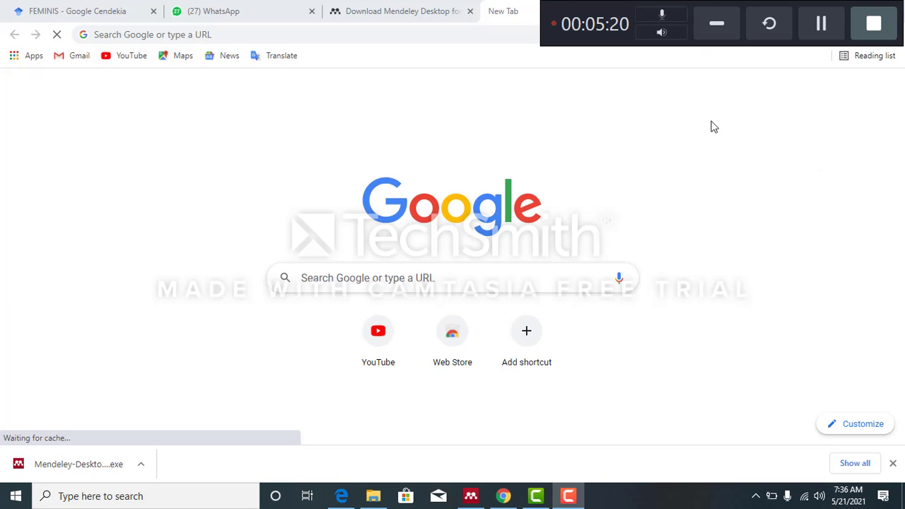
drag(553, 24, 556, 99)
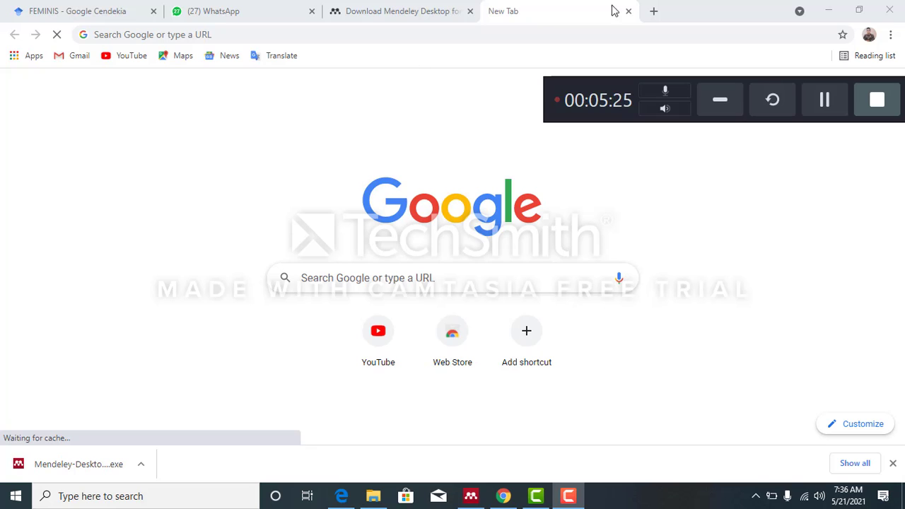
click(144, 468)
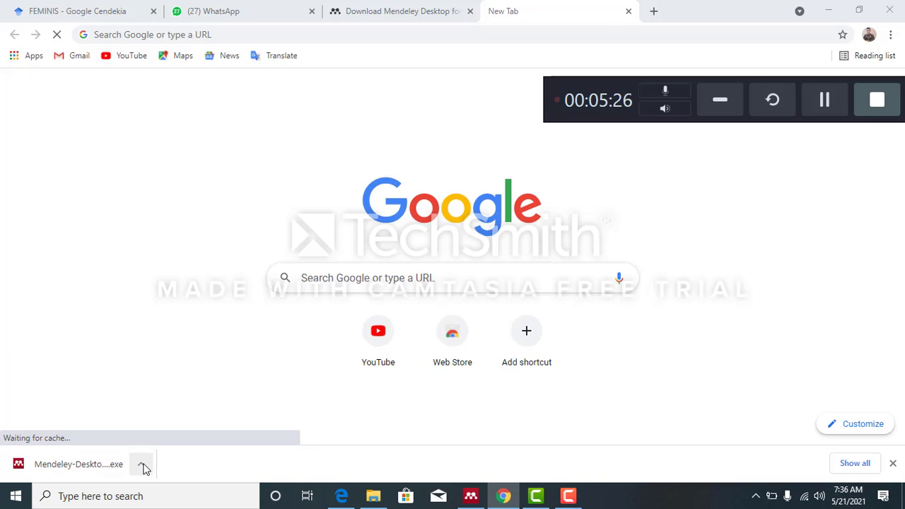
click(178, 380)
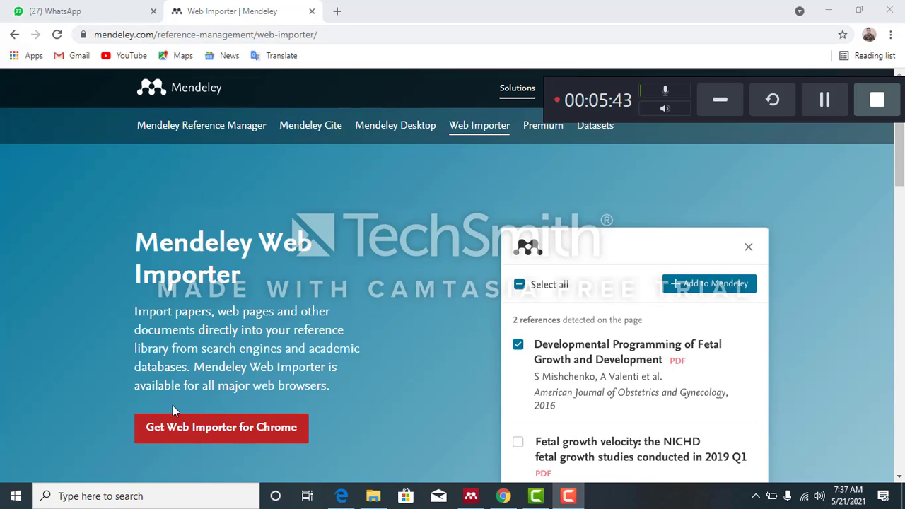
- Get the Mendeley Web Importer for Chrome and add the extension to the browser from the Chrome Web Store
click(232, 438)
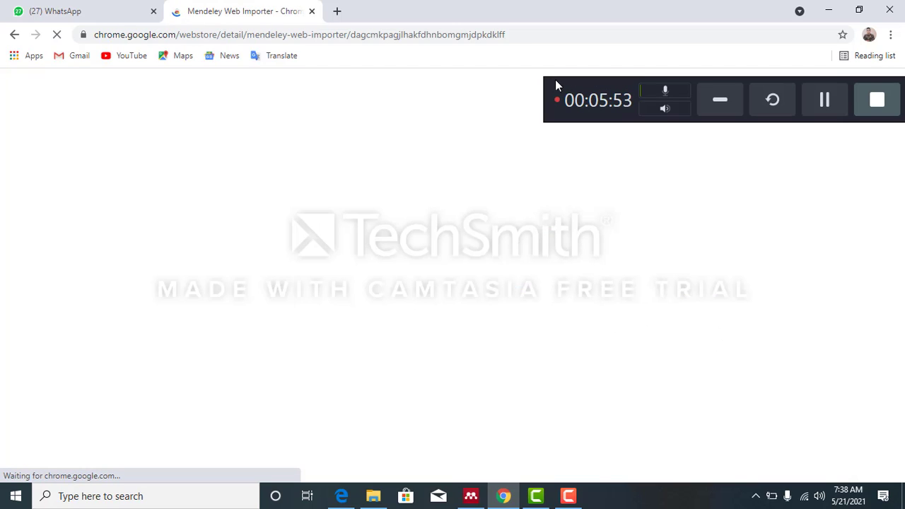
drag(550, 79, 556, 187)
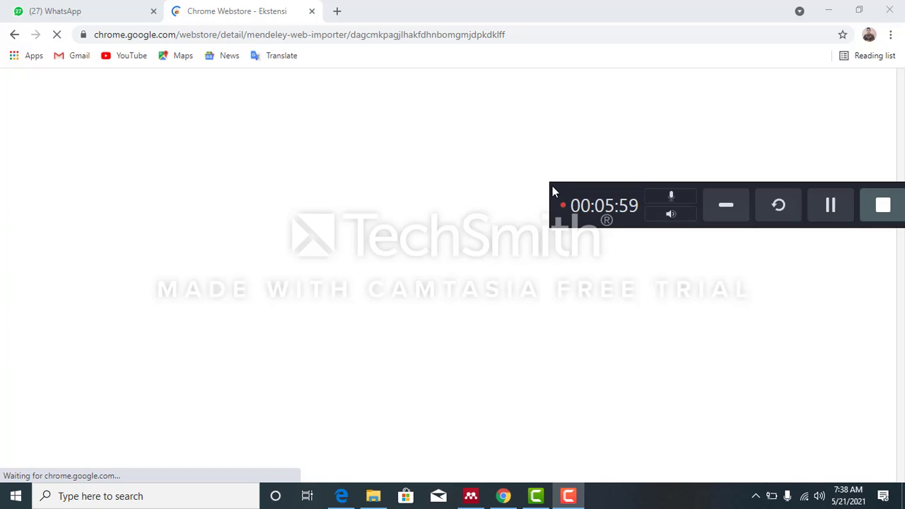
drag(552, 187, 536, 428)
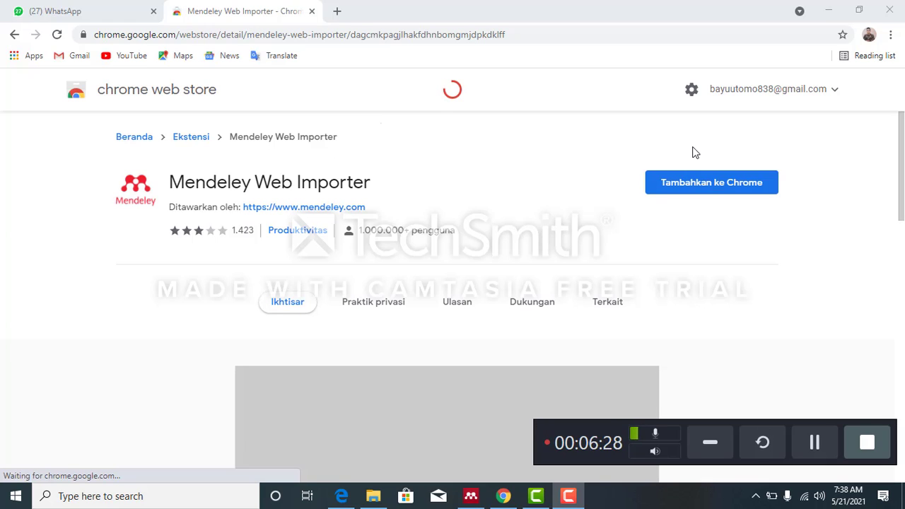
click(730, 188)
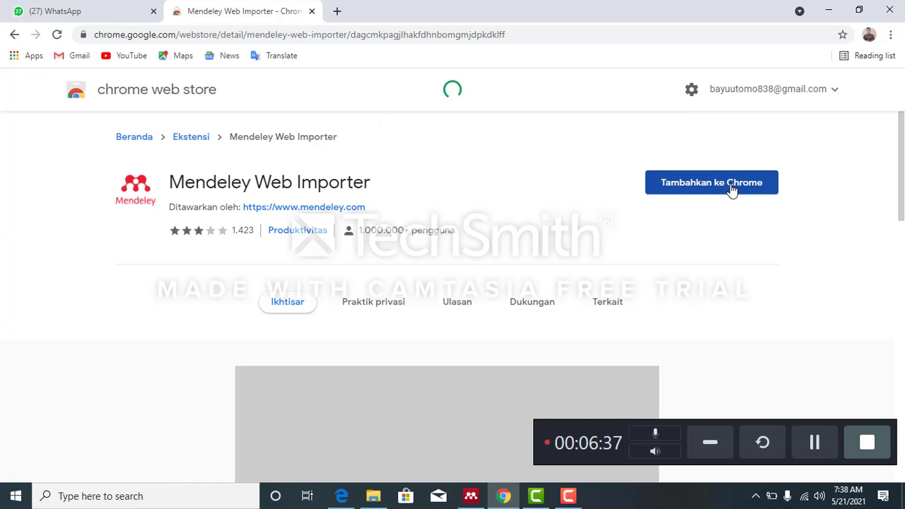
click(732, 189)
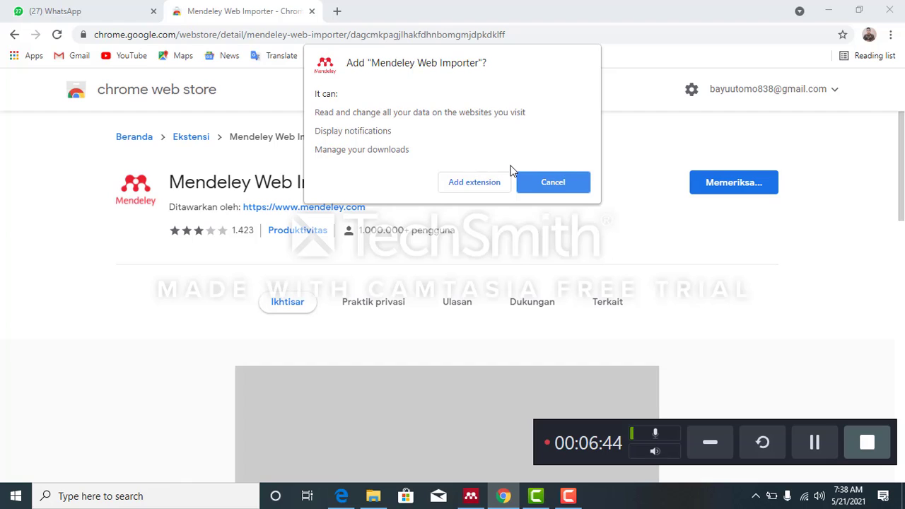
click(473, 183)
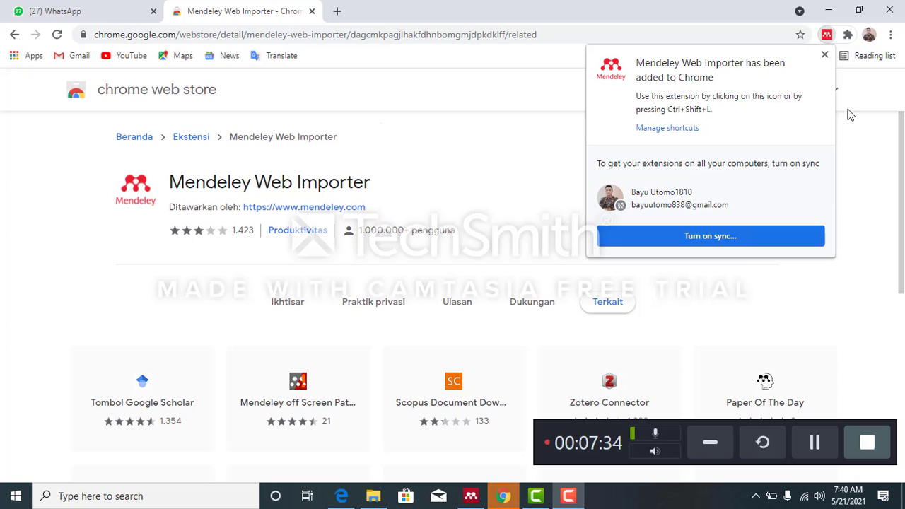
- Dismiss the installation notice and pin the Mendeley Web Importer extension to the browser toolbar
click(825, 56)
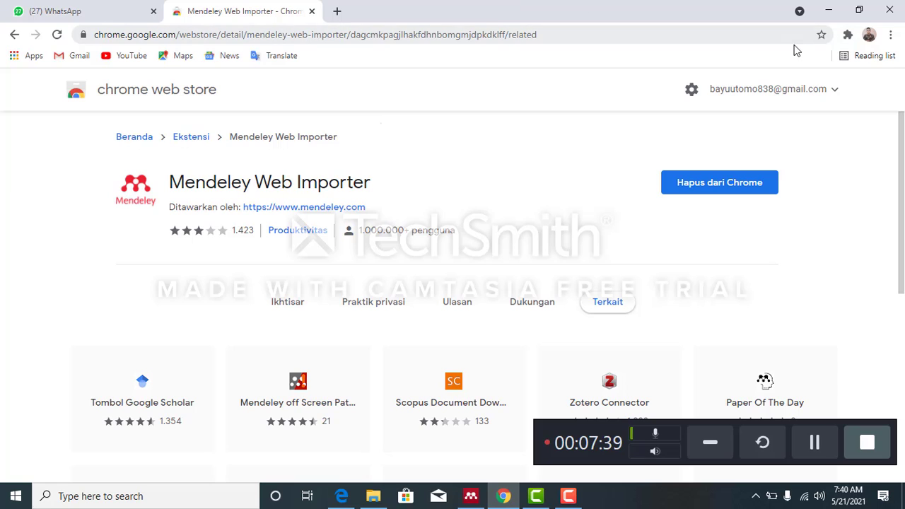
click(847, 34)
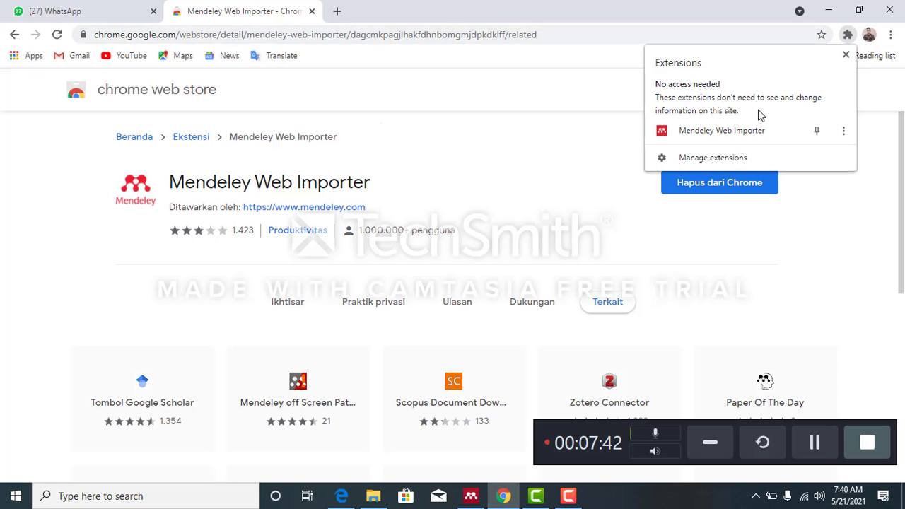
click(817, 133)
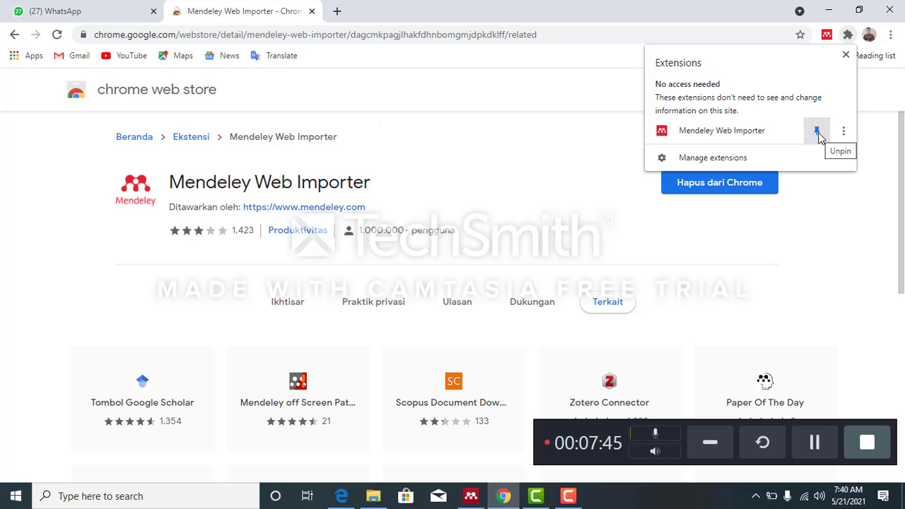
- Switch to Mendeley Desktop, uninstall the MS Word plugin and install it again
click(844, 55)
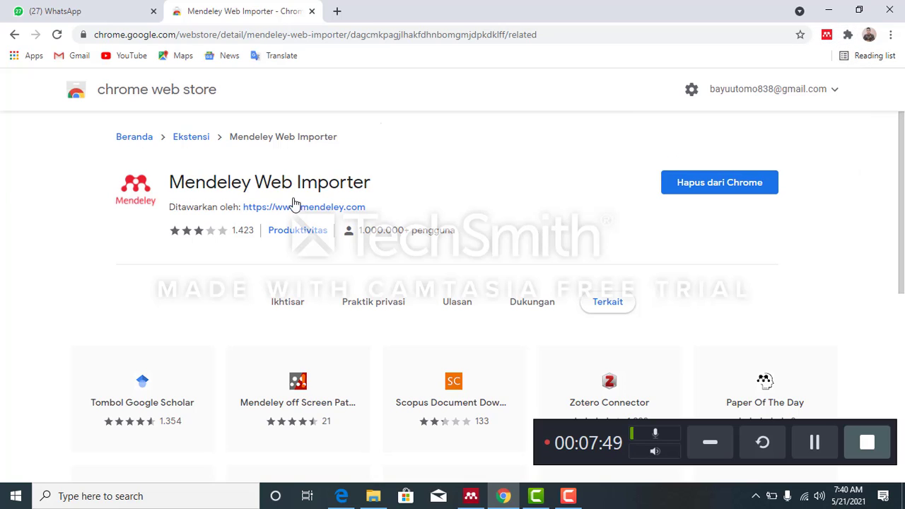
click(470, 496)
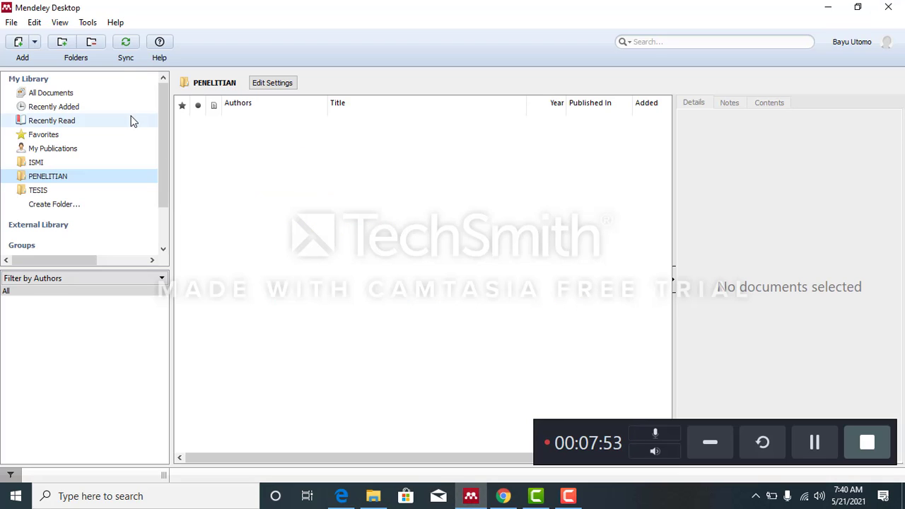
click(88, 25)
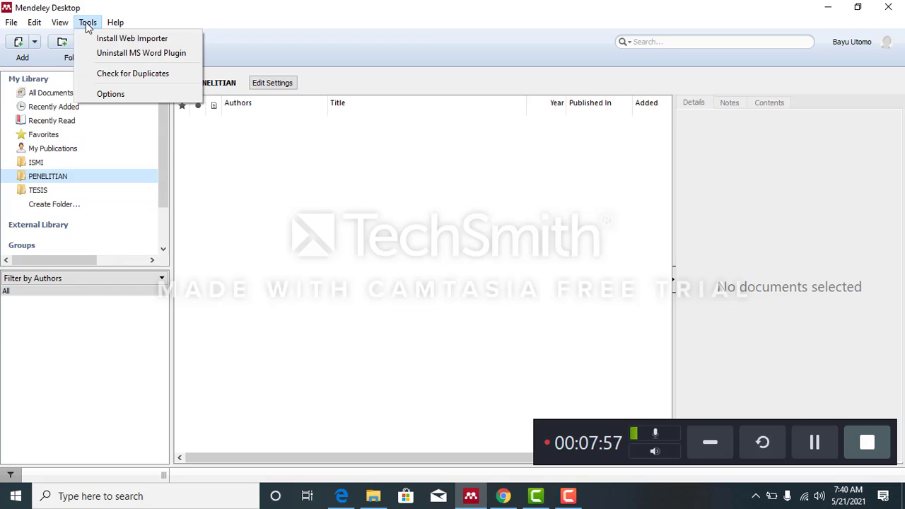
click(159, 54)
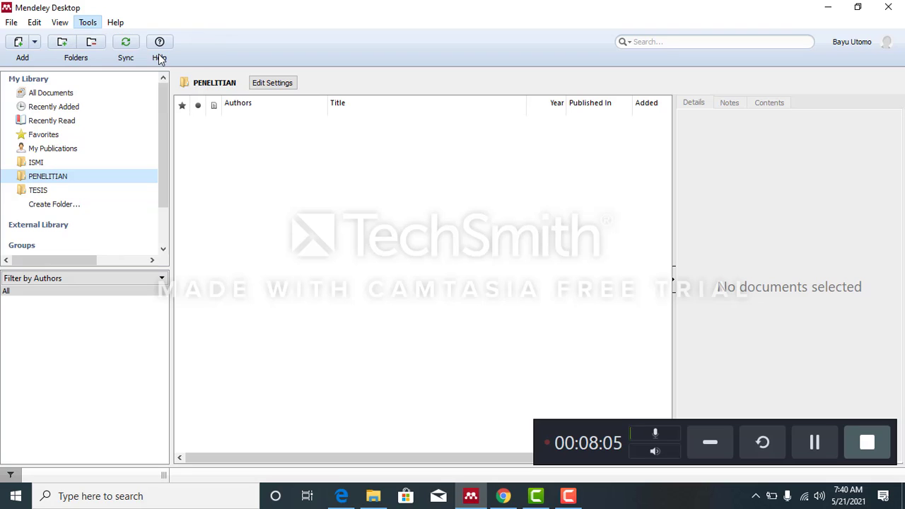
click(514, 263)
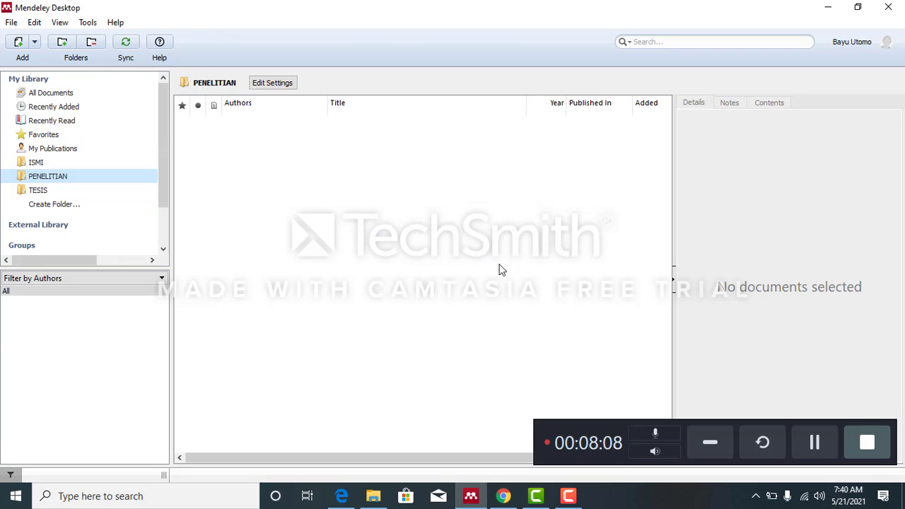
click(89, 24)
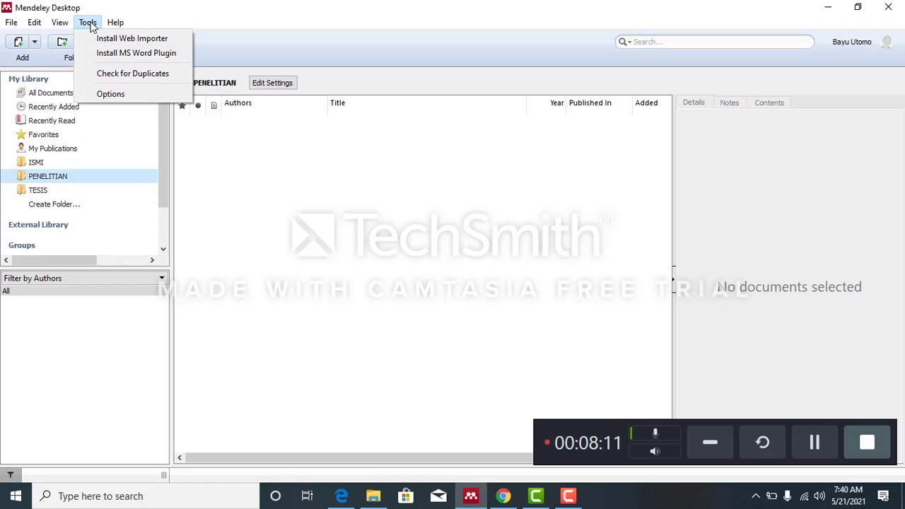
click(128, 52)
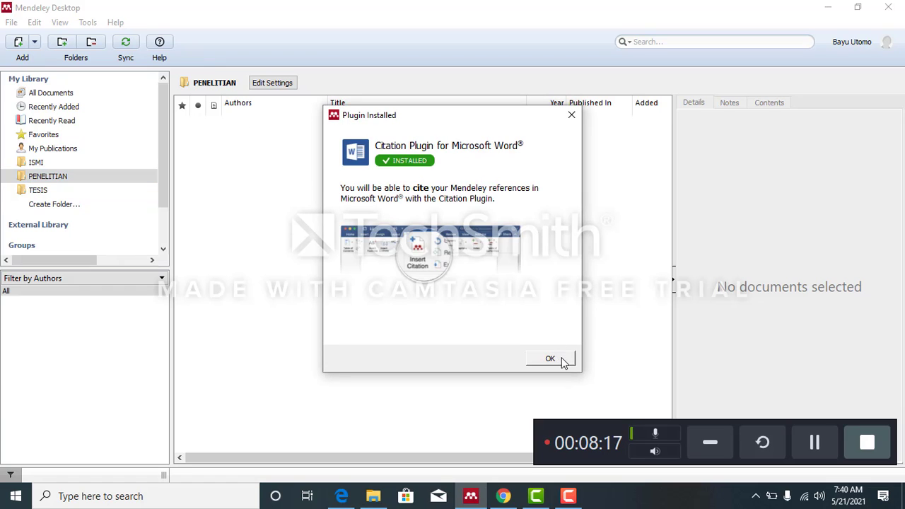
click(551, 360)
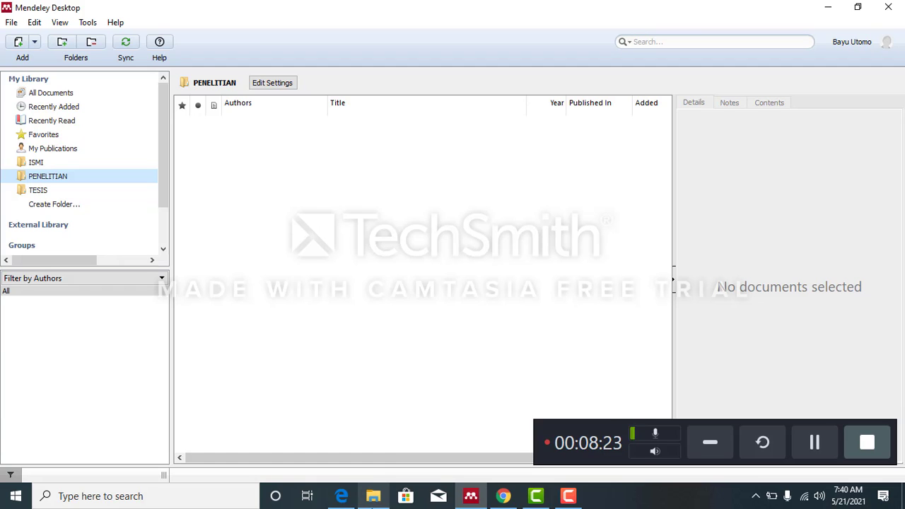
- Open the draft proposal in Word and set the Mendeley citation style to American Psychological Association 7th edition
mouse_move(373, 496)
click(372, 473)
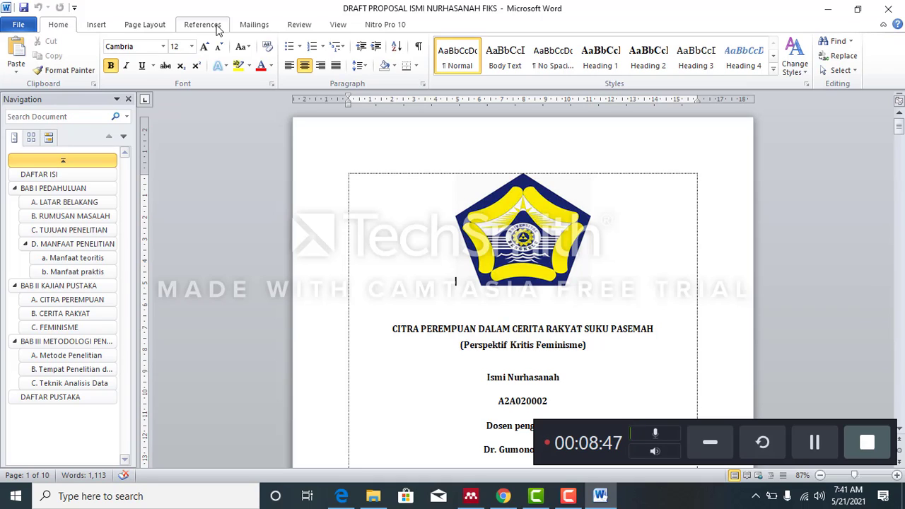
click(199, 26)
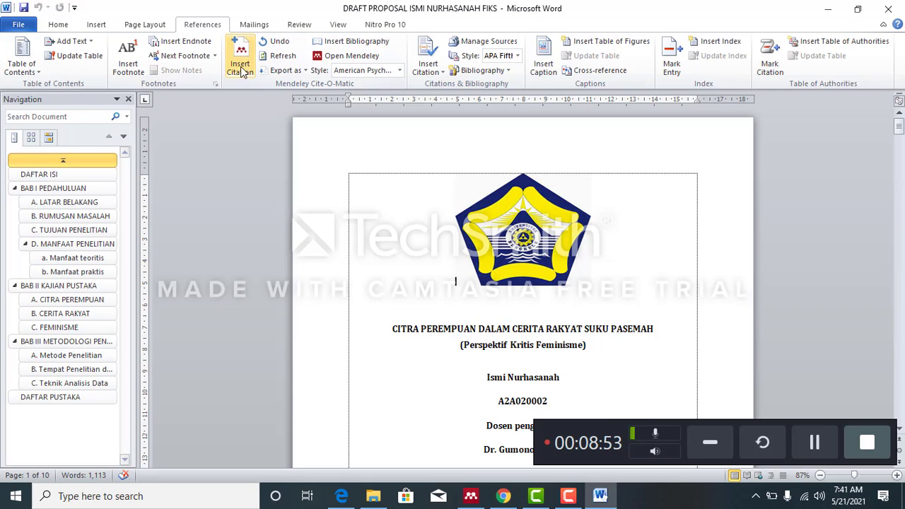
click(242, 70)
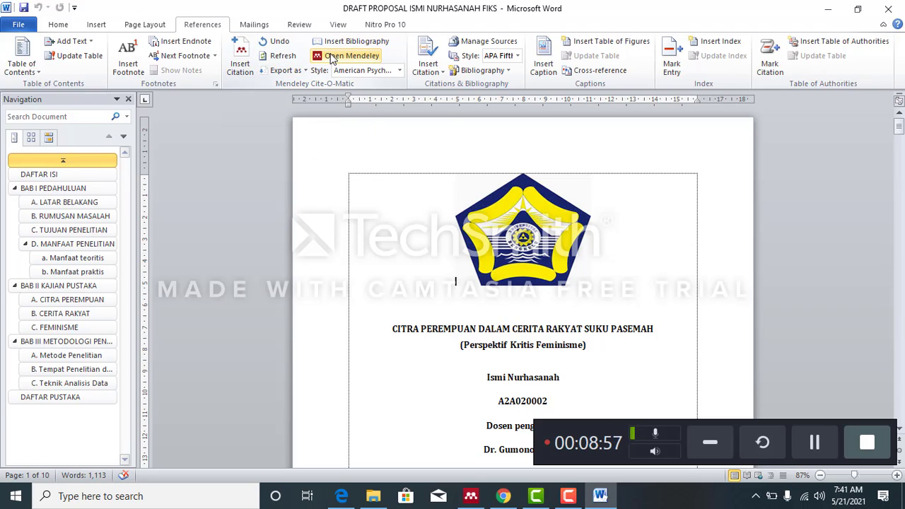
click(399, 70)
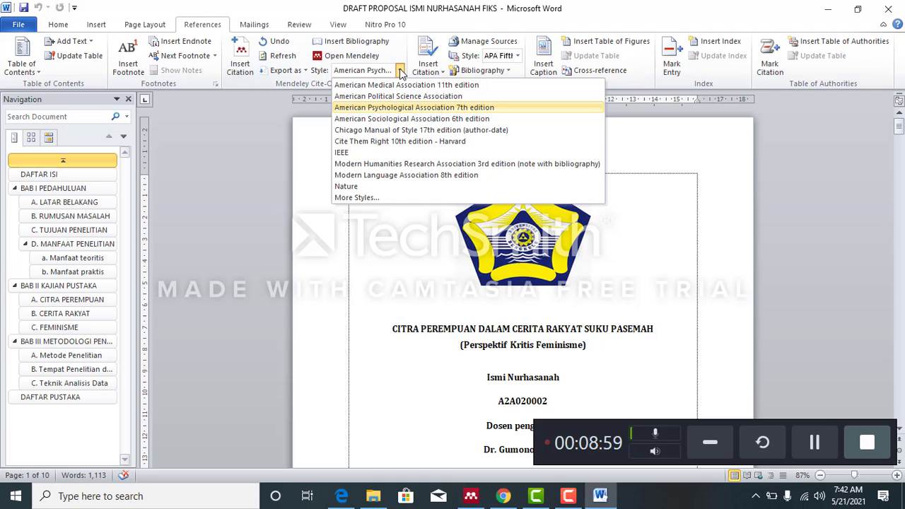
click(396, 108)
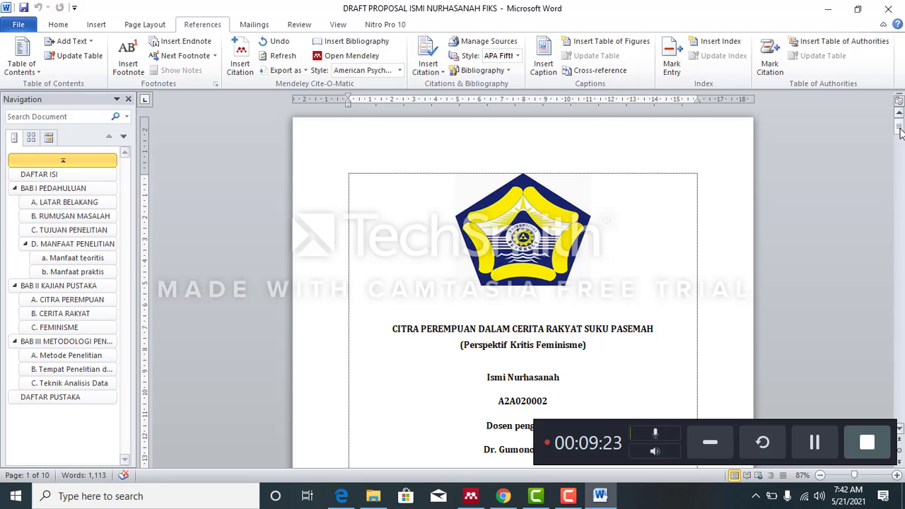
- Examine the in-text Mendeley citation on page 7, in section C. FEMINISME of the proposal
drag(900, 133, 900, 309)
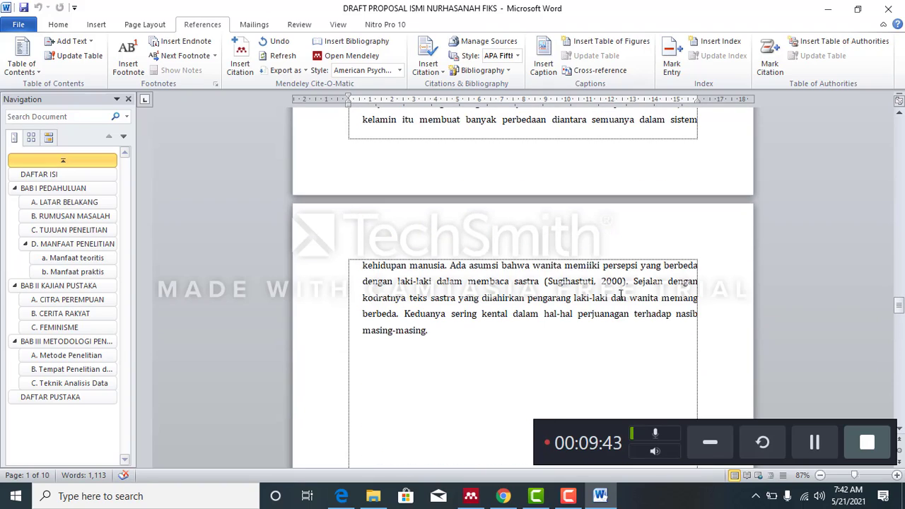
click(592, 281)
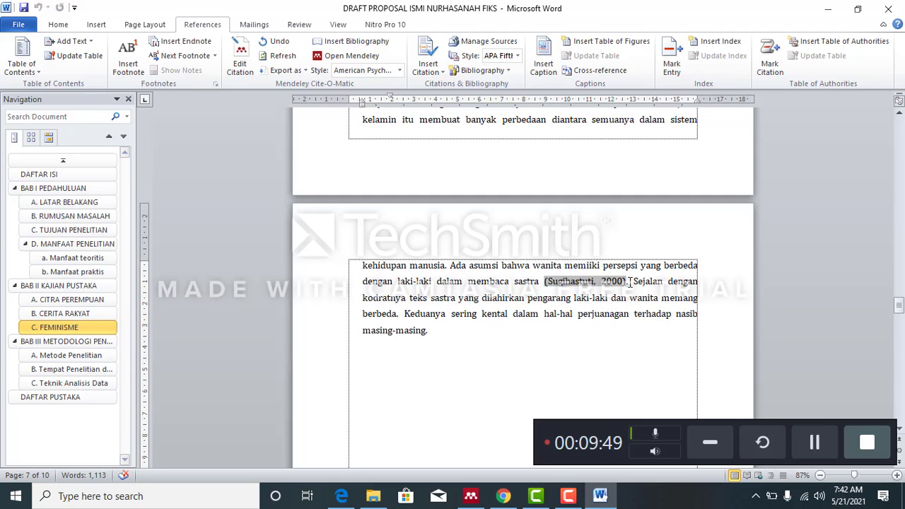
click(630, 282)
click(606, 282)
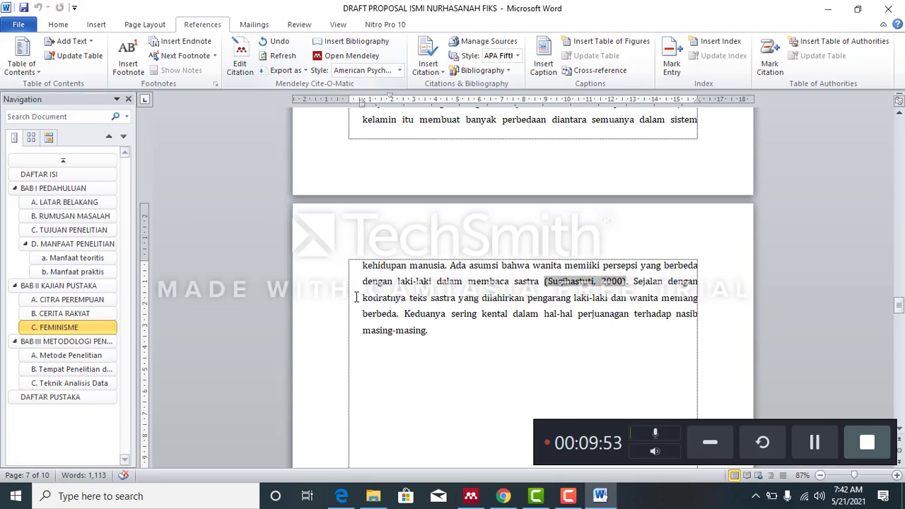
click(525, 373)
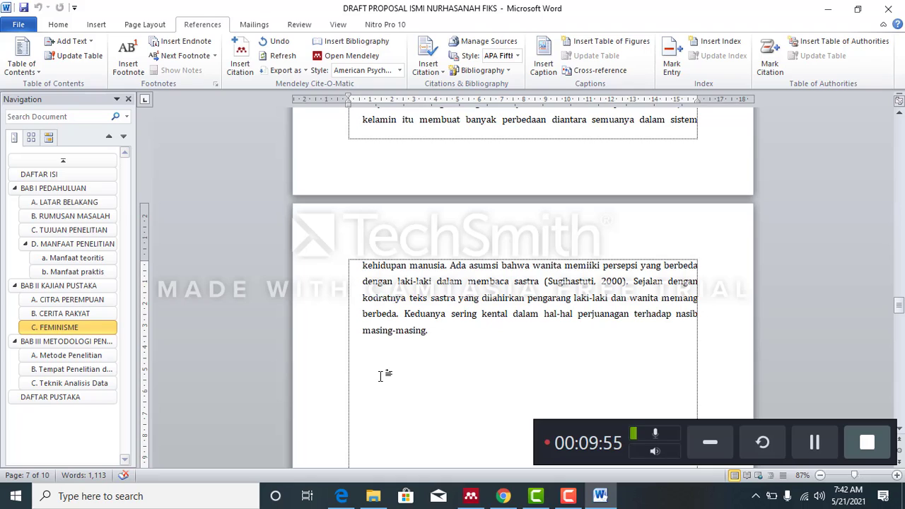
- Switch to Mendeley Desktop and add the "Nasional" PDF numbered 1 from Downloads to the PENELITIAN folder
click(470, 499)
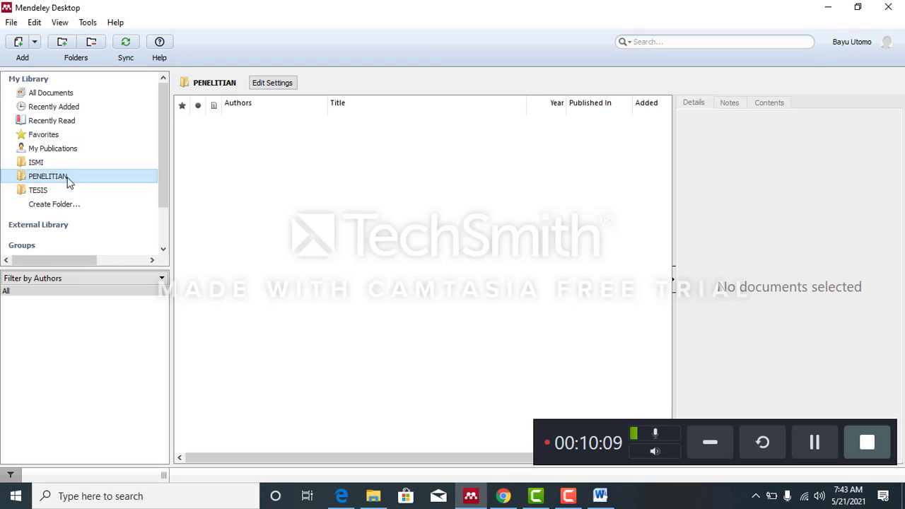
click(38, 164)
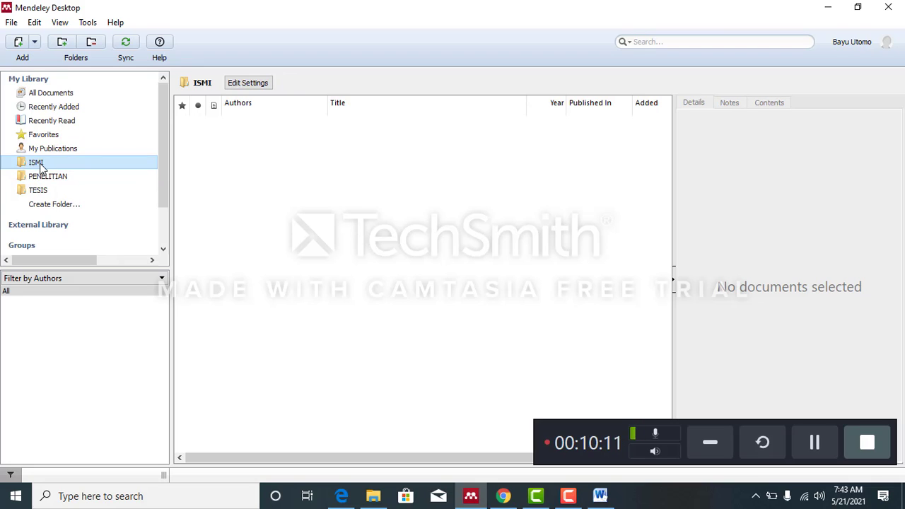
click(69, 183)
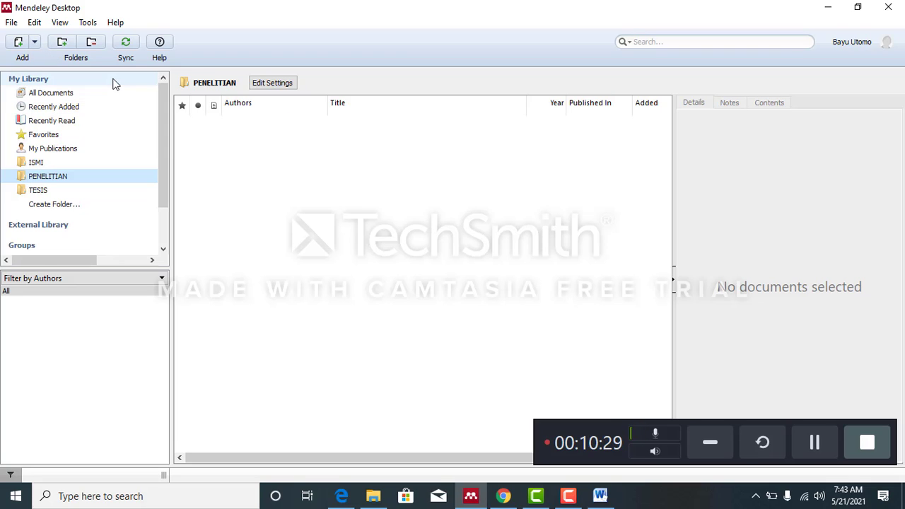
click(11, 24)
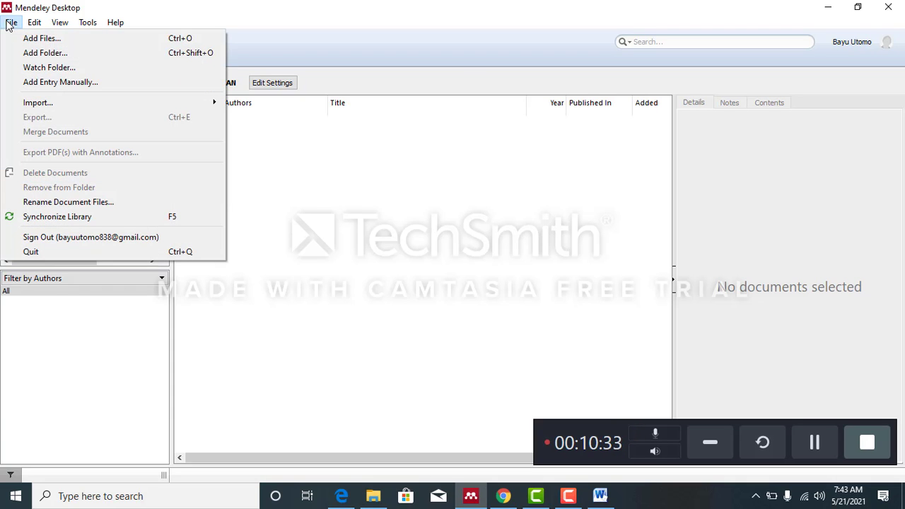
click(38, 41)
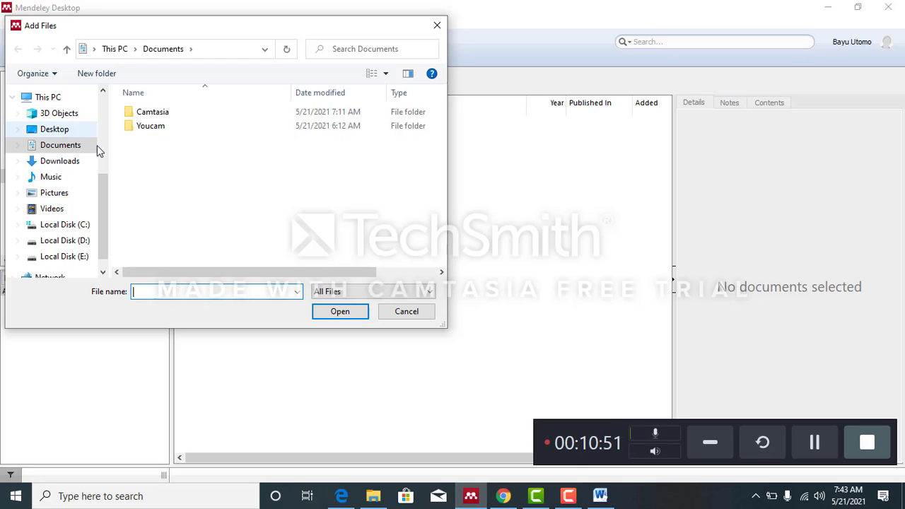
click(62, 162)
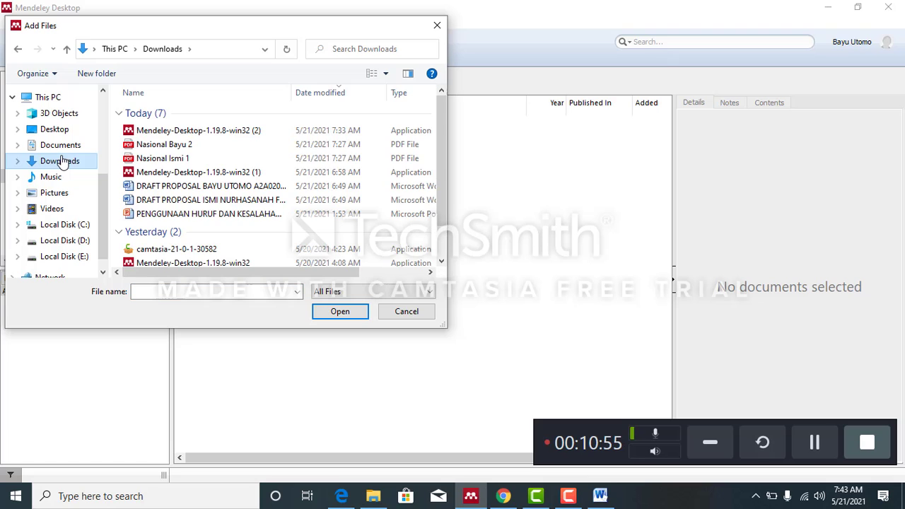
click(172, 160)
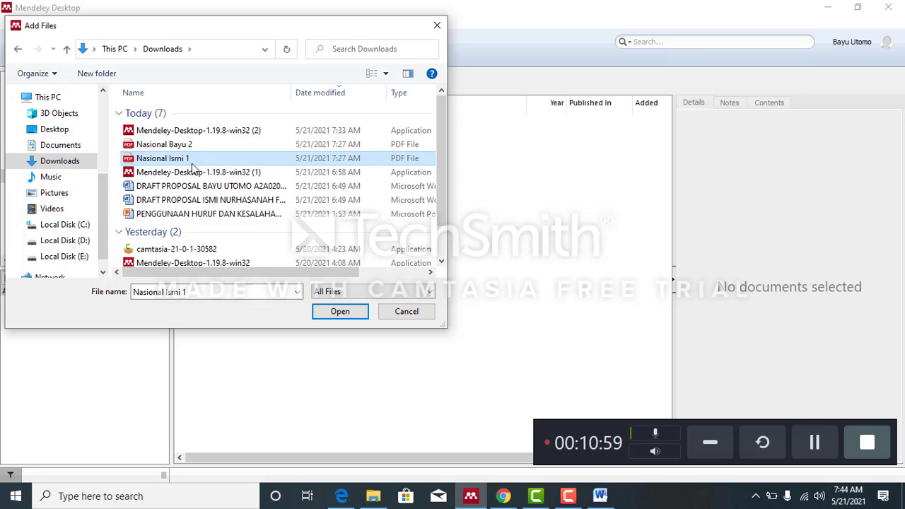
click(340, 312)
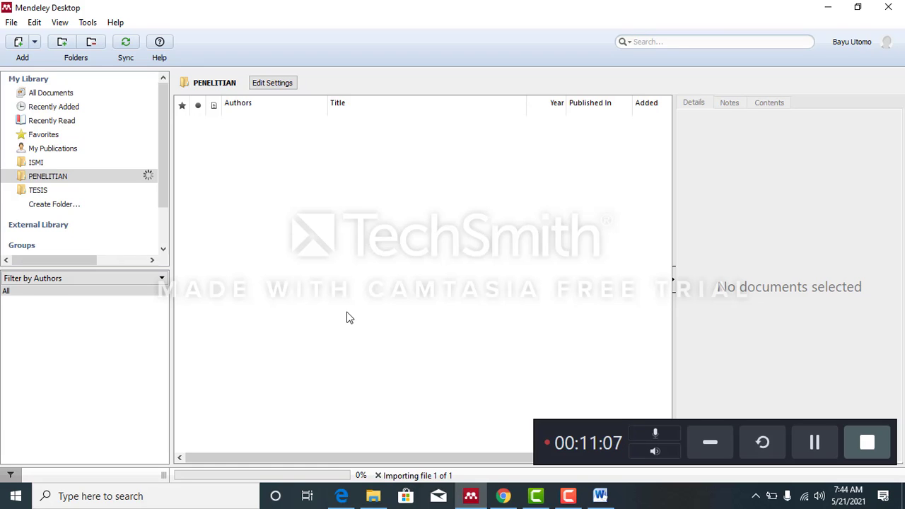
click(814, 444)
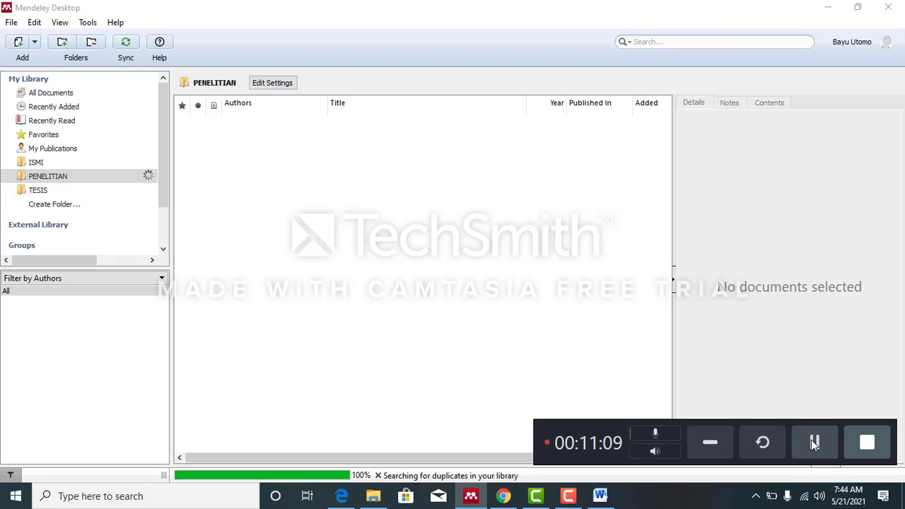
click(814, 444)
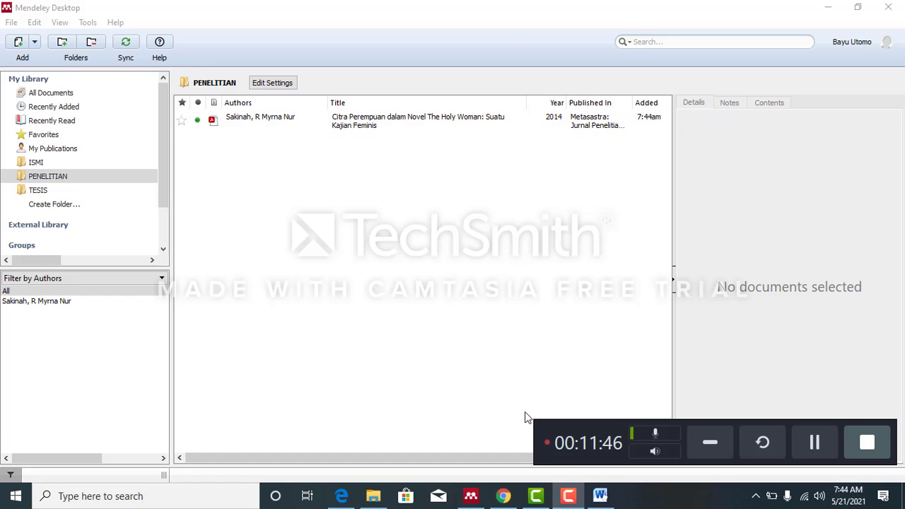
- Switch to Document1 in Word and highlight the first LATAR BELAKANG paragraph from "Dalam konteks sosial budaya" to its end
click(600, 497)
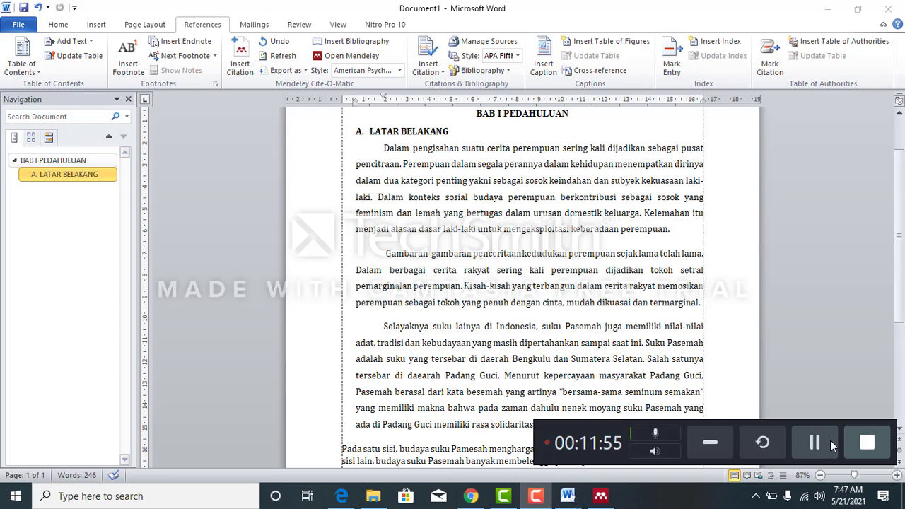
click(680, 230)
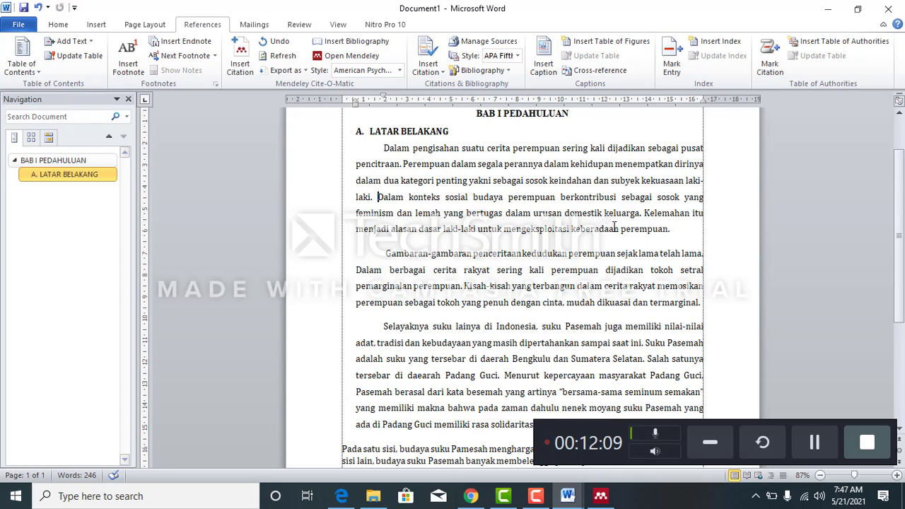
drag(377, 197, 684, 227)
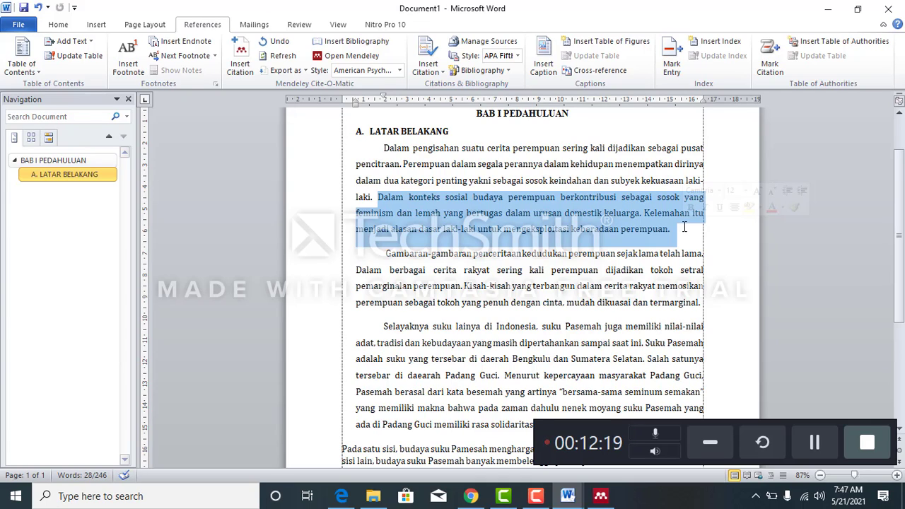
click(827, 440)
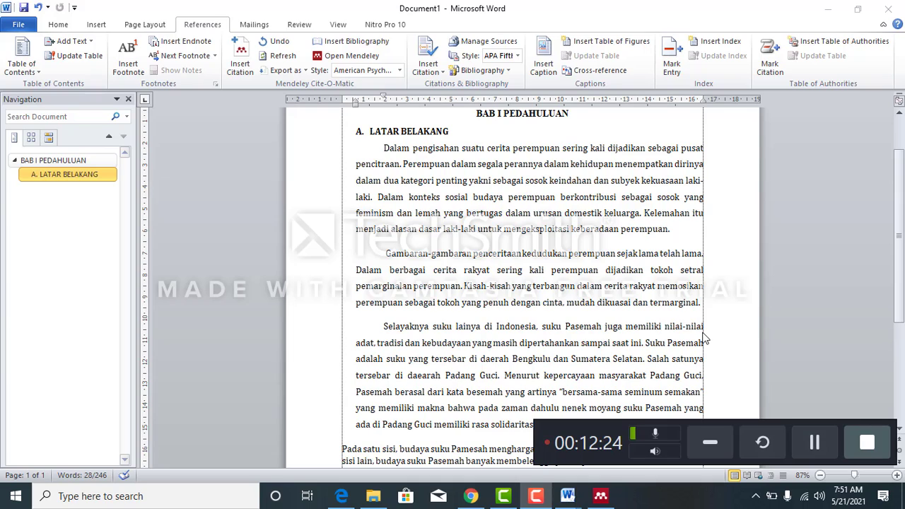
- Look up the article "Citra Perempuan dalam Novel The Holy Woman" in Mendeley's PENELITIAN folder and review its PDF and details
click(674, 228)
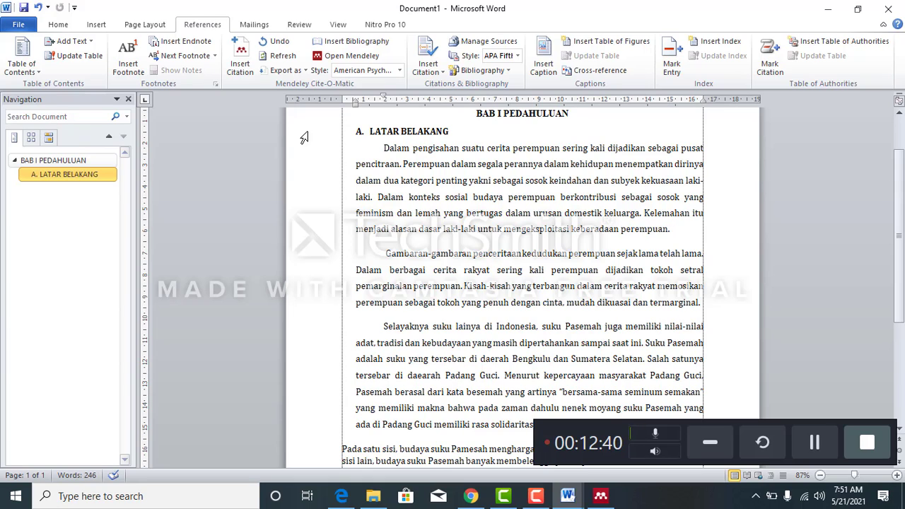
click(240, 67)
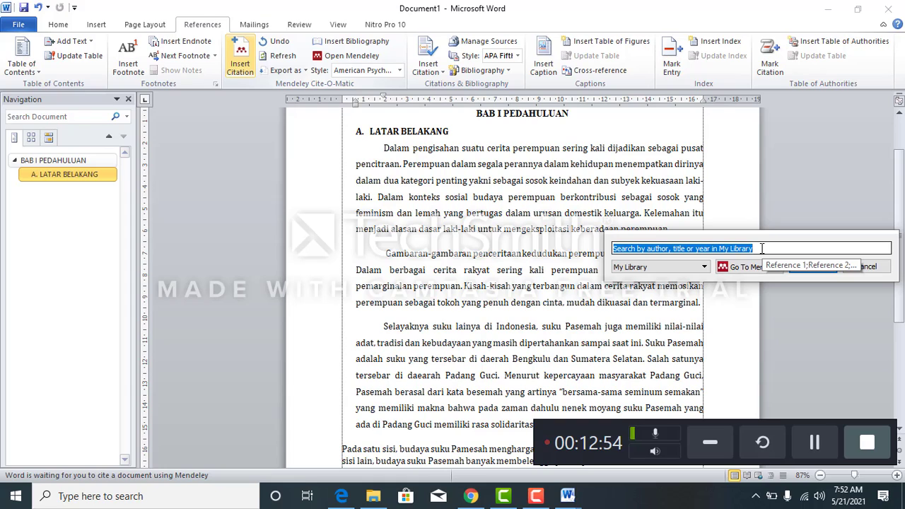
click(740, 268)
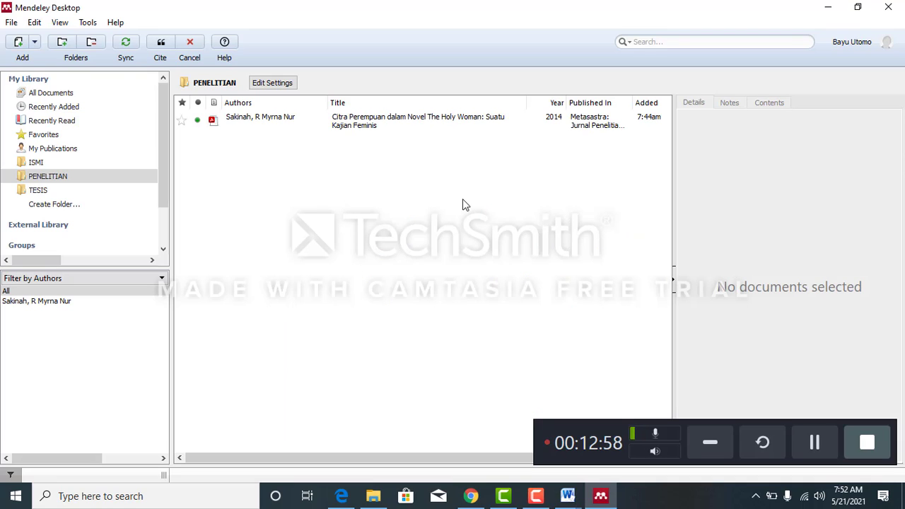
click(358, 116)
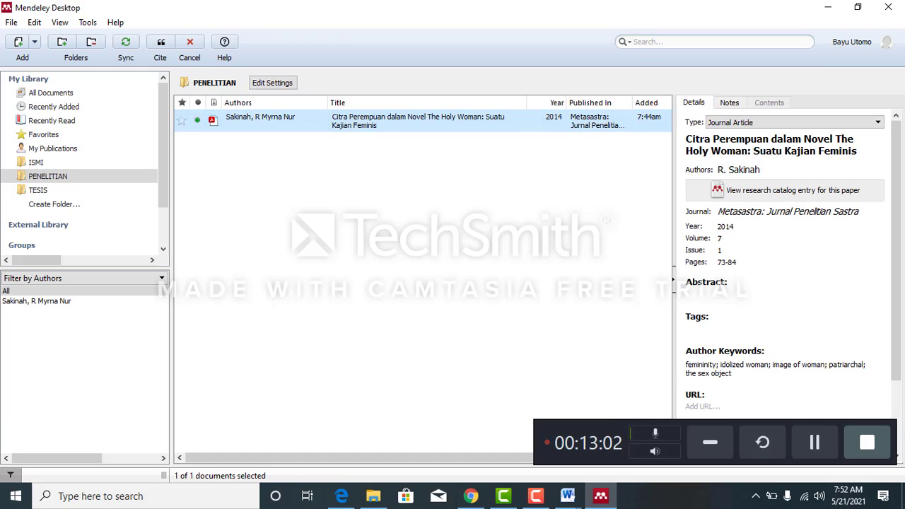
double_click(533, 129)
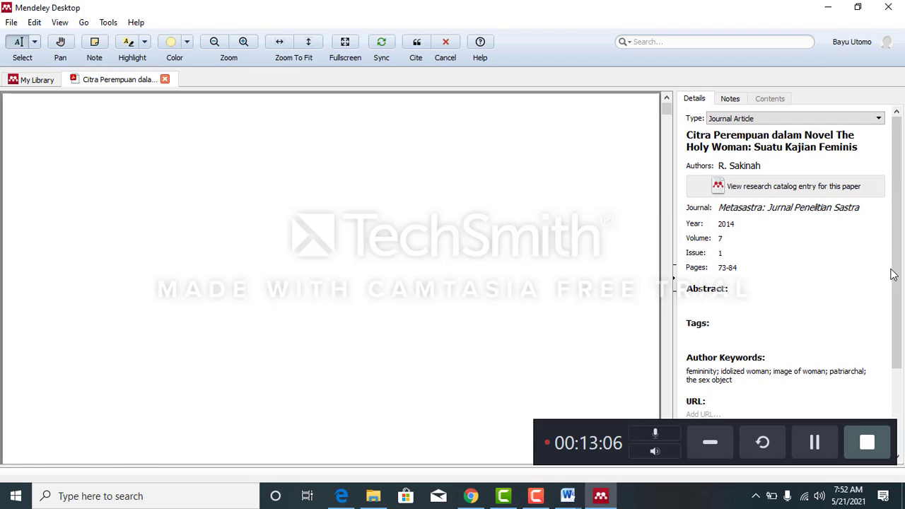
drag(897, 276, 896, 341)
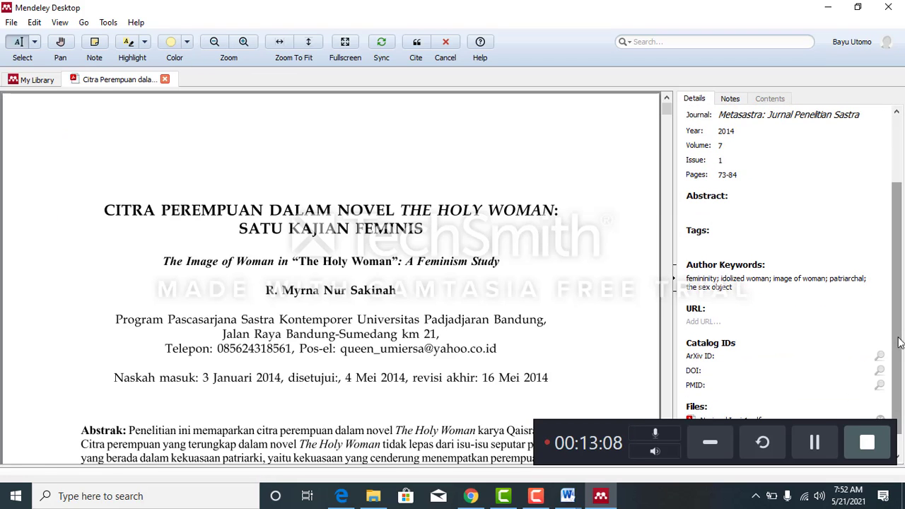
click(815, 443)
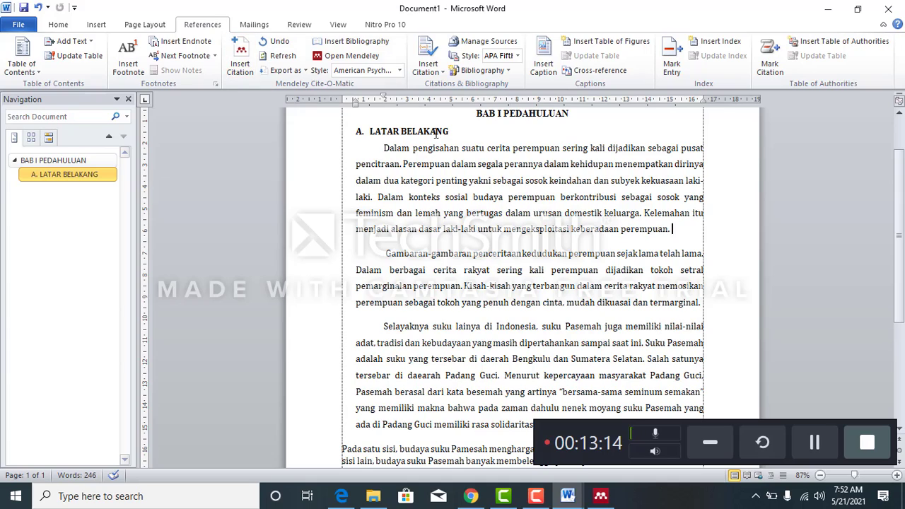
- Insert a Mendeley citation of the 2014 article "Citra Perempuan dalam Novel The Holy Woman" at the end of the first LATAR BELAKANG paragraph
click(247, 70)
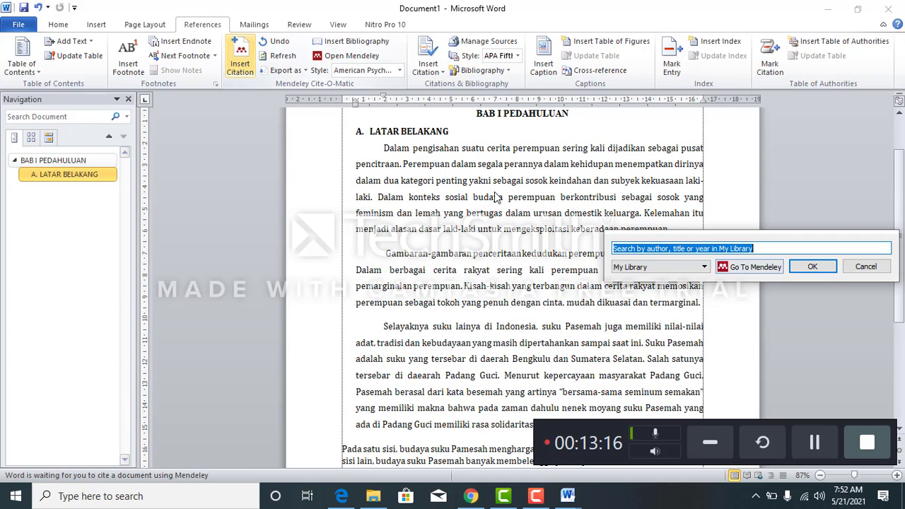
text(SAKINAH)
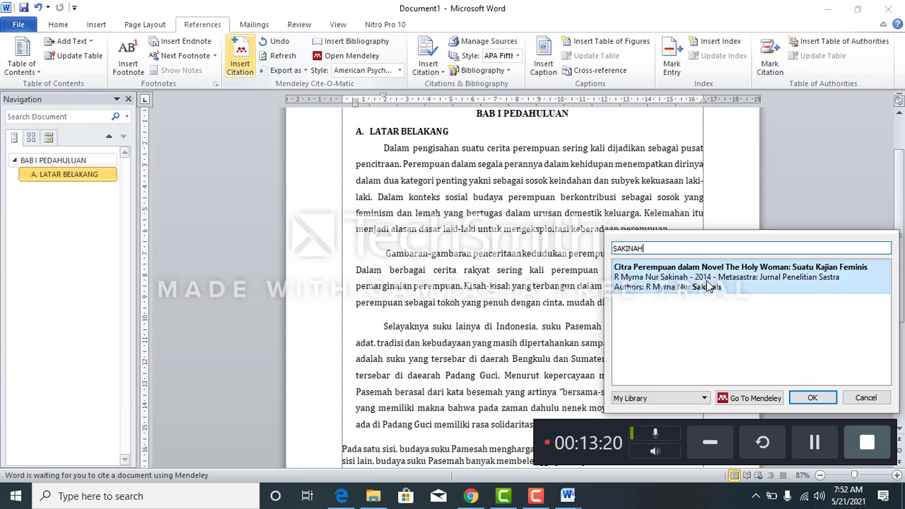
click(706, 281)
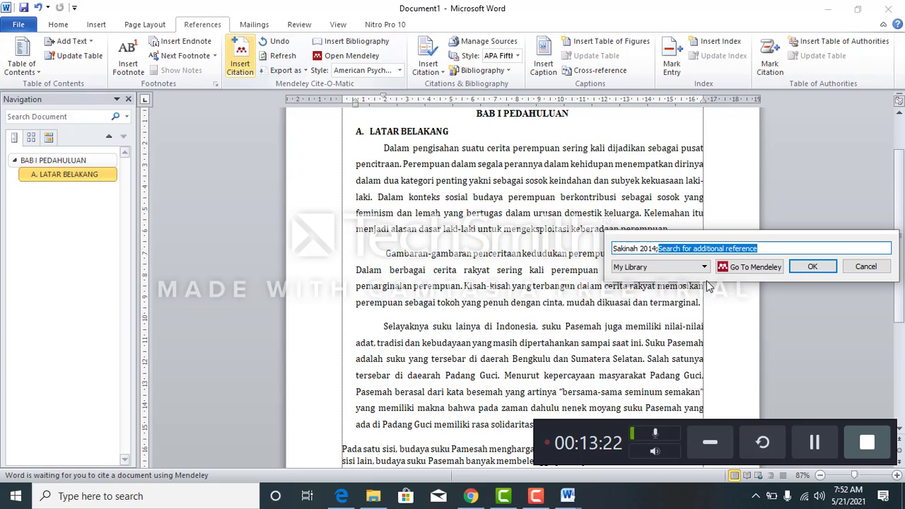
click(752, 267)
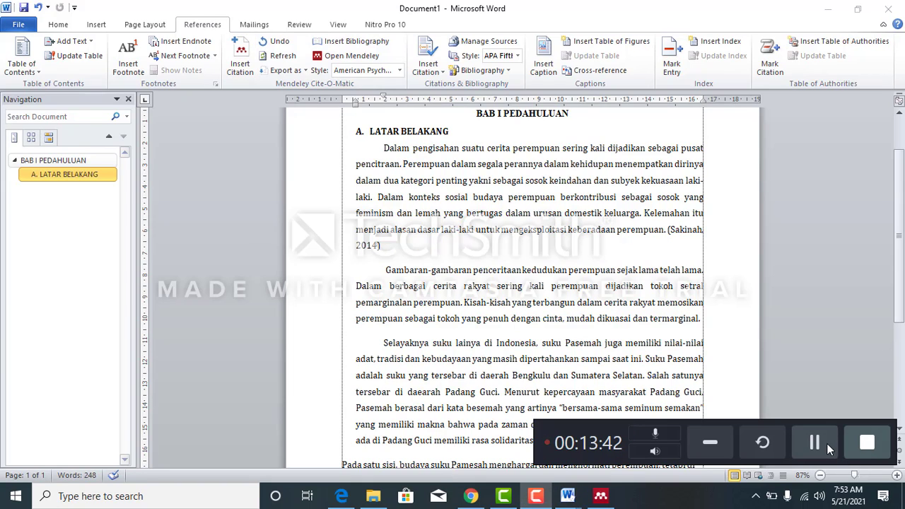
click(688, 236)
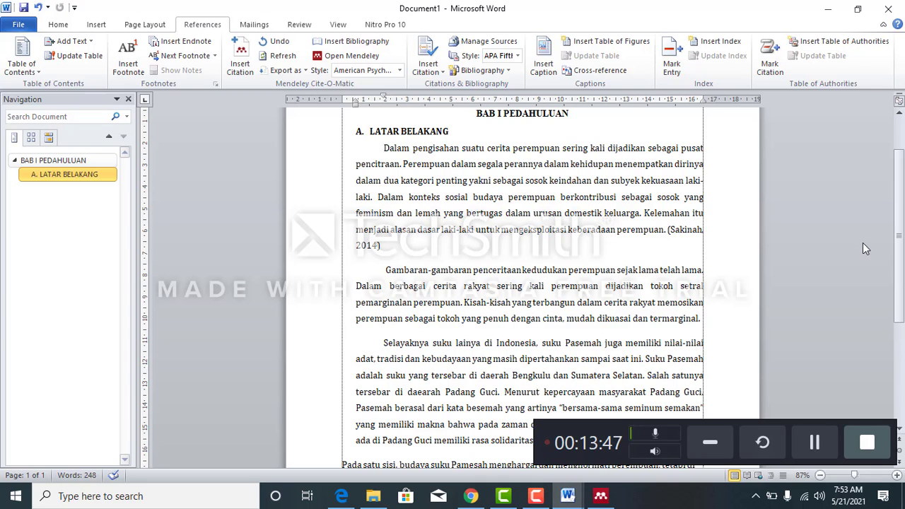
- Start a new page after the document's last paragraph and add the centred heading DAFTAR PUSTAKA
drag(903, 267, 903, 379)
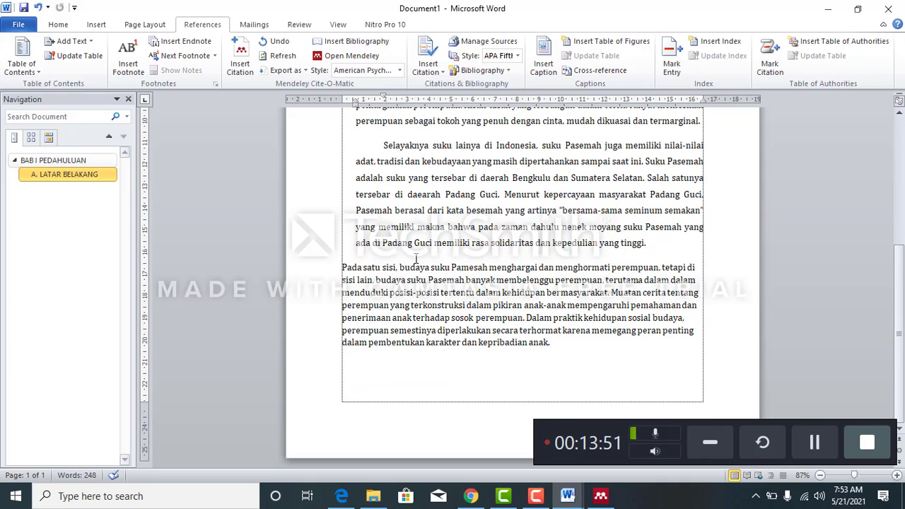
click(608, 346)
key(ctrl+Return)
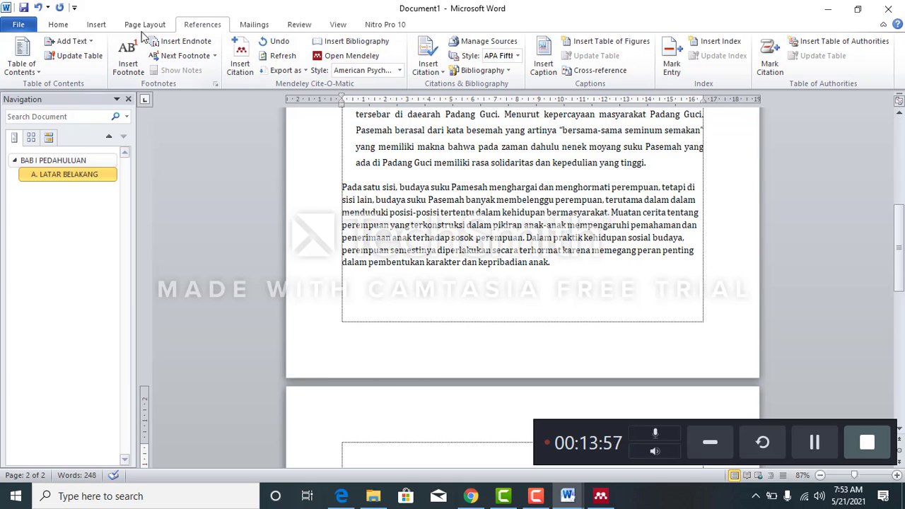
click(58, 25)
click(305, 65)
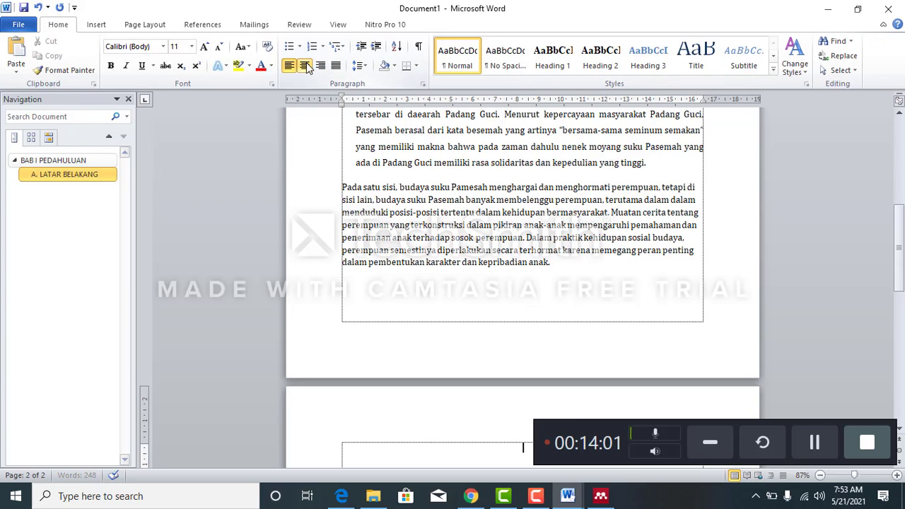
text(DAFTA)
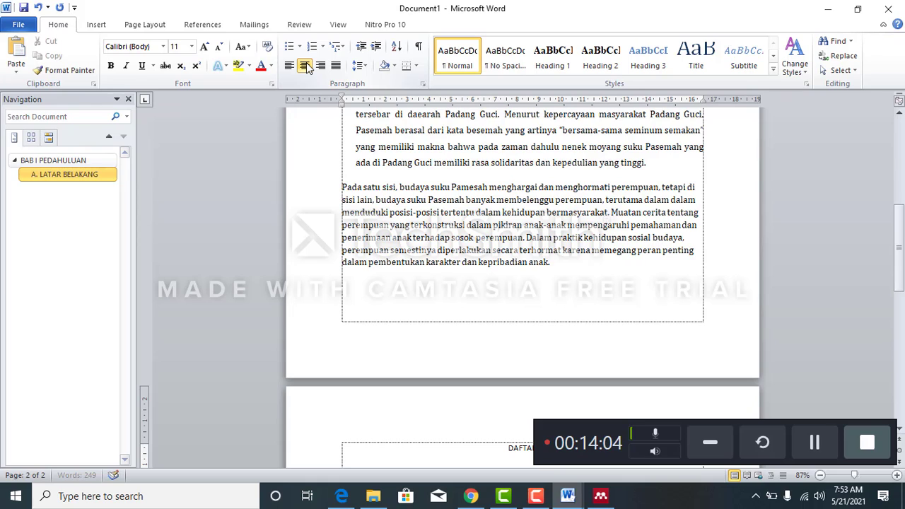
text(R PUSTAKA)
scroll(517, 264, down, 1)
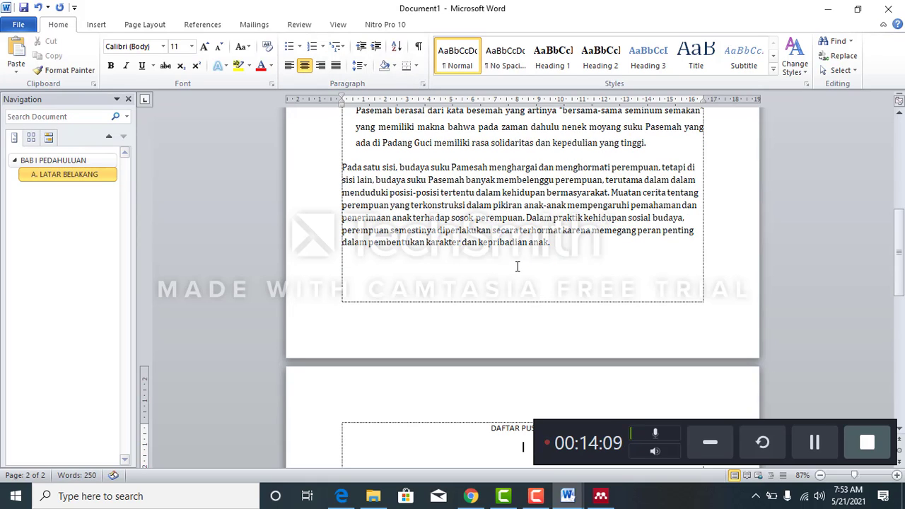
- Insert the Mendeley bibliography on a left-aligned line below the DAFTAR PUSTAKA heading
click(516, 266)
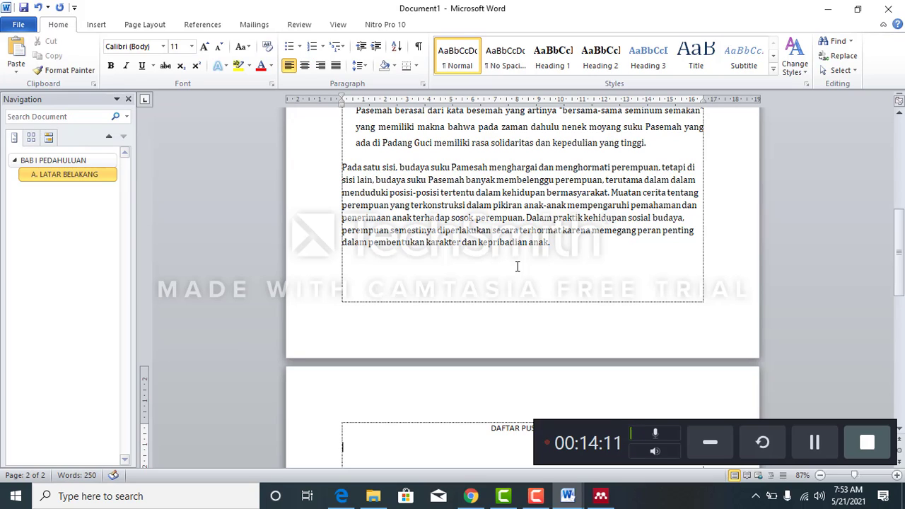
click(195, 25)
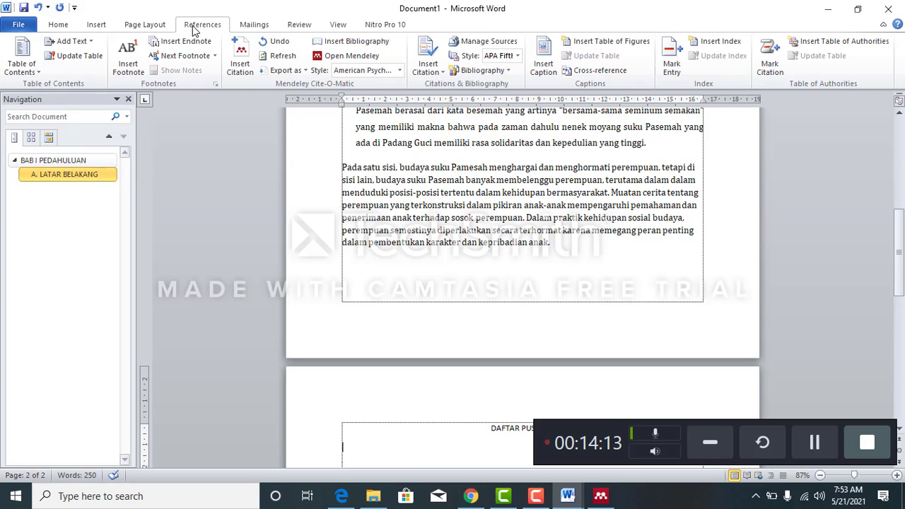
click(357, 41)
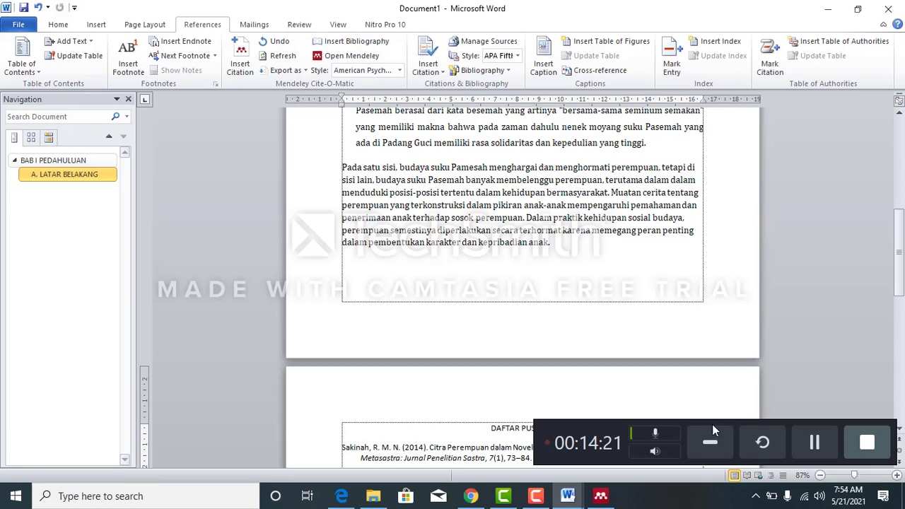
drag(609, 425, 631, 297)
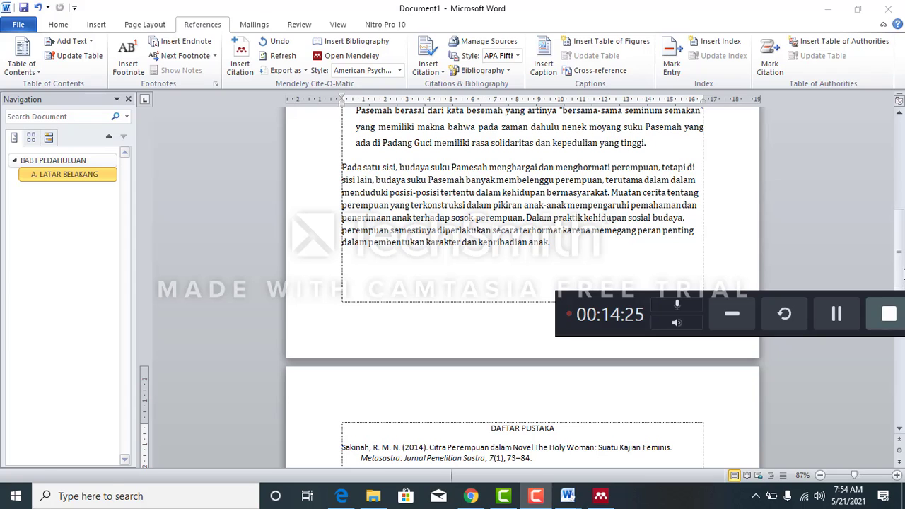
drag(899, 266, 900, 335)
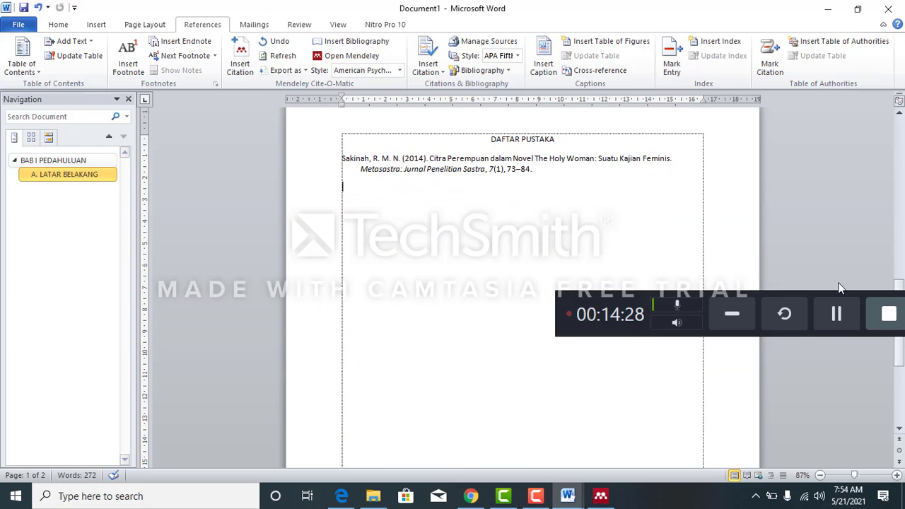
triple_click(558, 170)
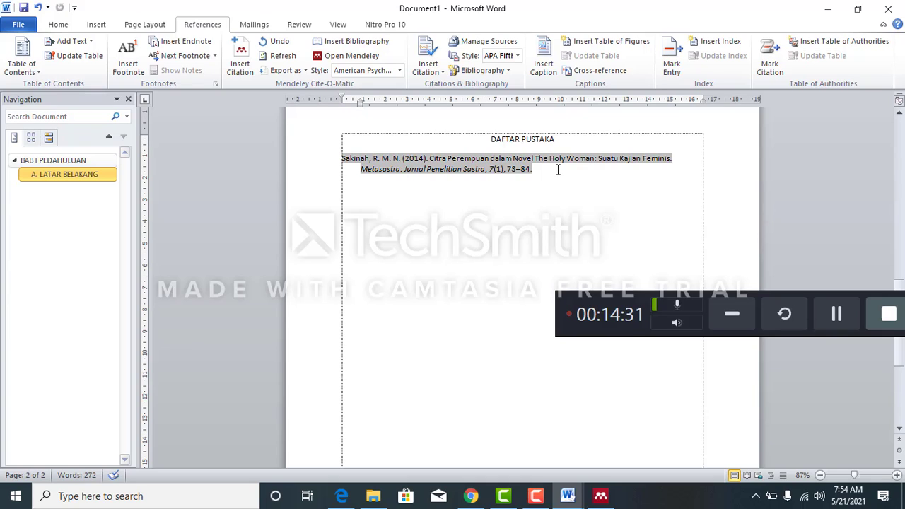
click(546, 213)
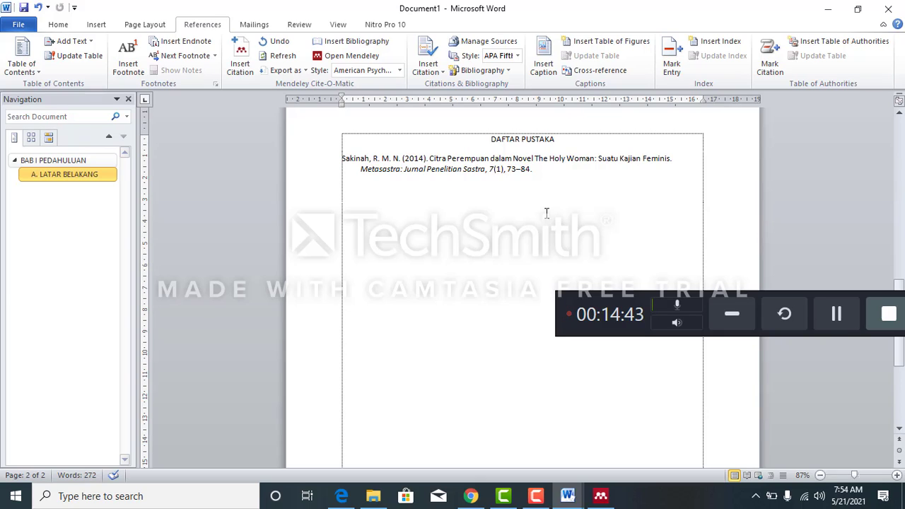
- Italicise the article title "Citra Perempuan dalam Novel The Holy Woman: Suatu Kajian Feminis." in the bibliography entry
drag(430, 158, 676, 158)
click(437, 160)
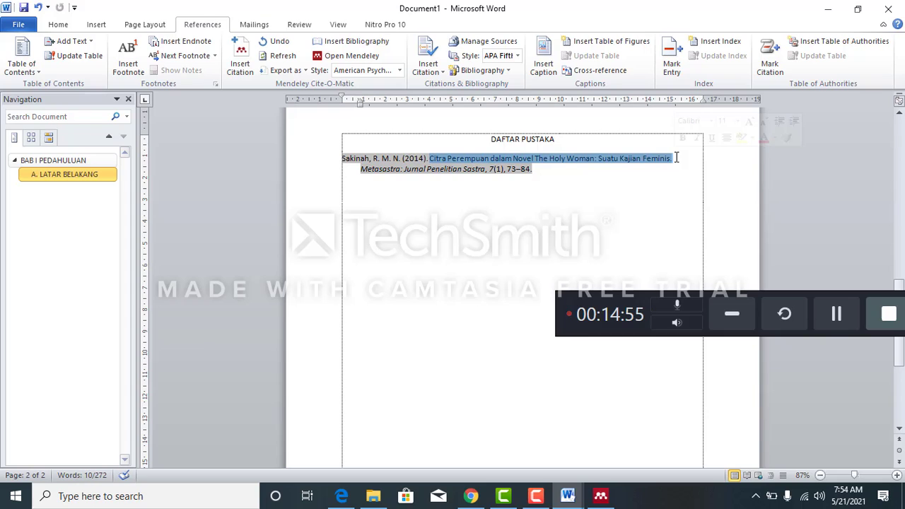
key(ctrl+i)
click(674, 197)
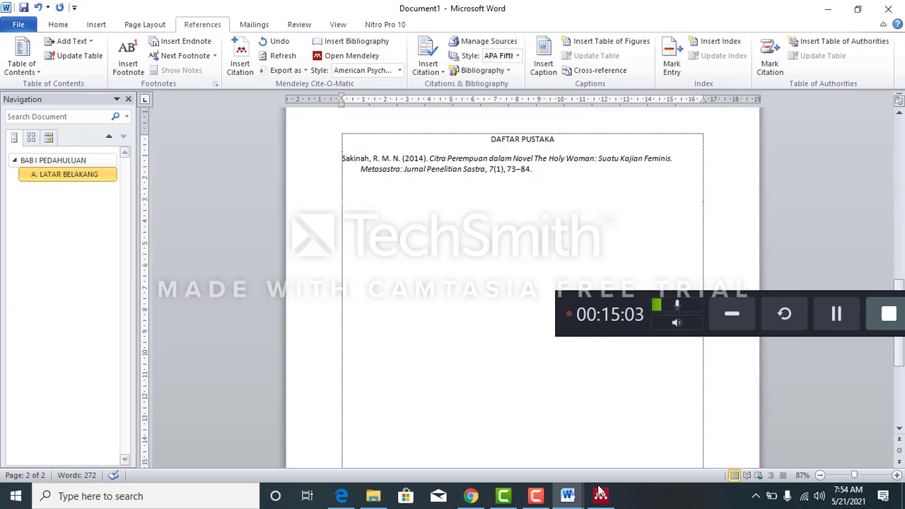
mouse_move(600, 497)
mouse_move(898, 286)
mouse_down()
mouse_move(901, 226)
mouse_move(901, 282)
mouse_up()
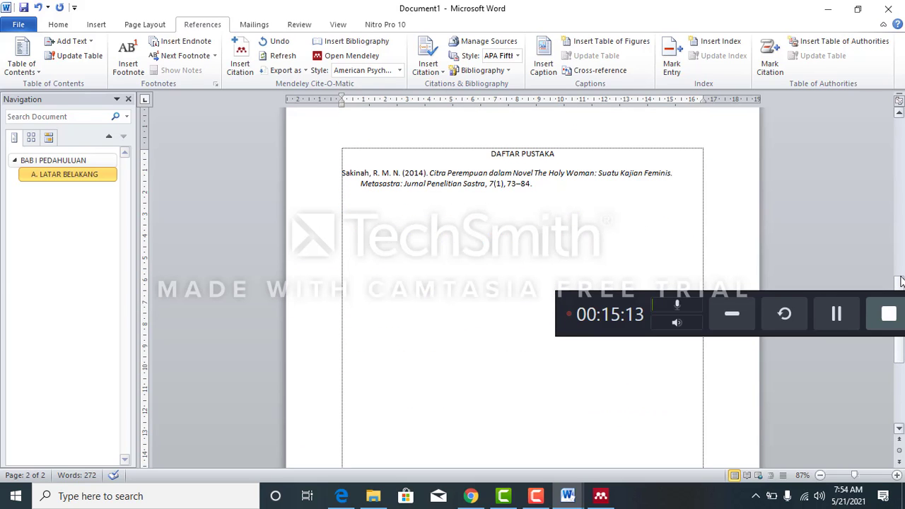